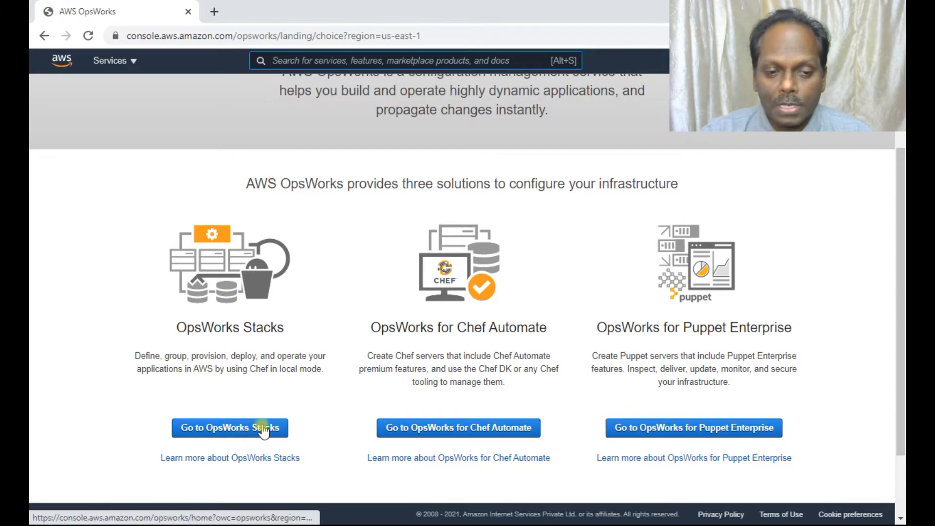
- Go to OpsWorks Stacks and start adding a first stack of the Chef 11 type
{"action": "left_click", "coordinate": [263, 429]}
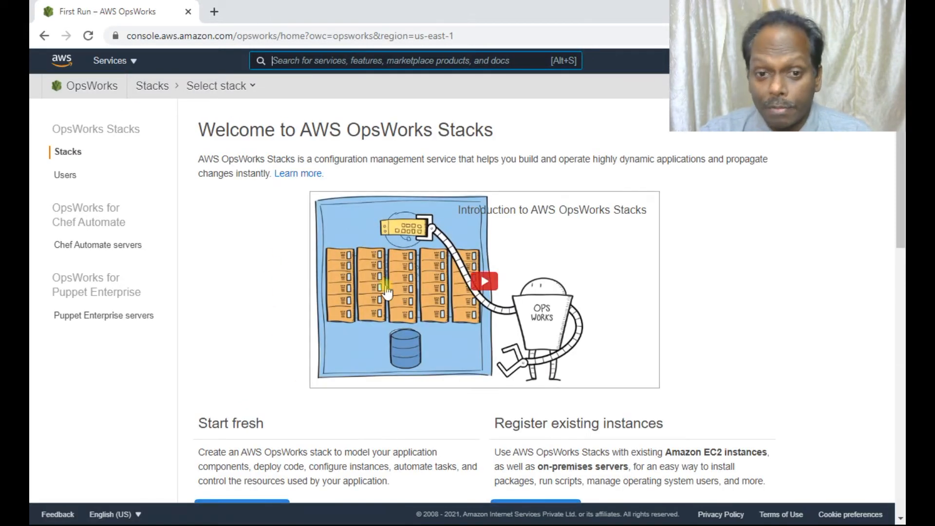
{"action": "scroll", "coordinate": [458, 297], "scroll_direction": "down", "scroll_amount": 3}
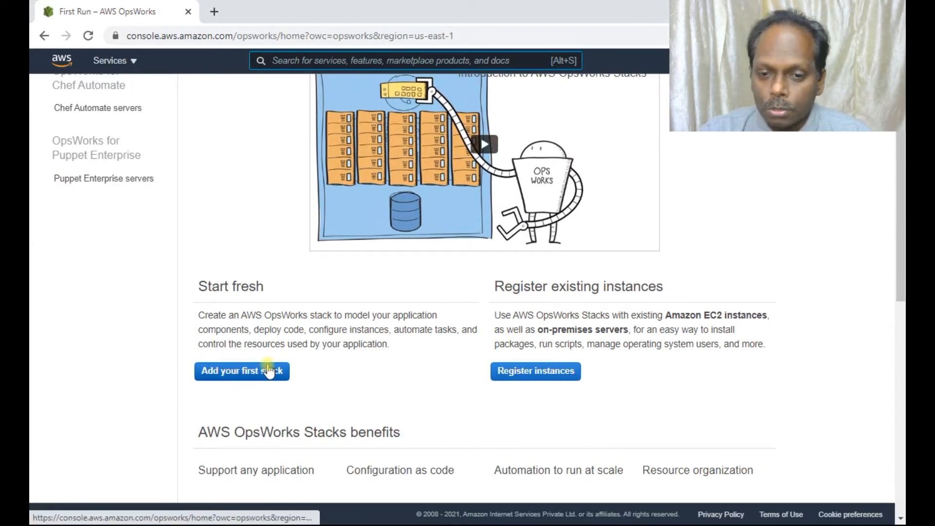
{"action": "scroll", "coordinate": [327, 341], "scroll_direction": "down", "scroll_amount": 2}
{"action": "scroll", "coordinate": [331, 347], "scroll_direction": "down", "scroll_amount": 3}
{"action": "left_click", "coordinate": [263, 165]}
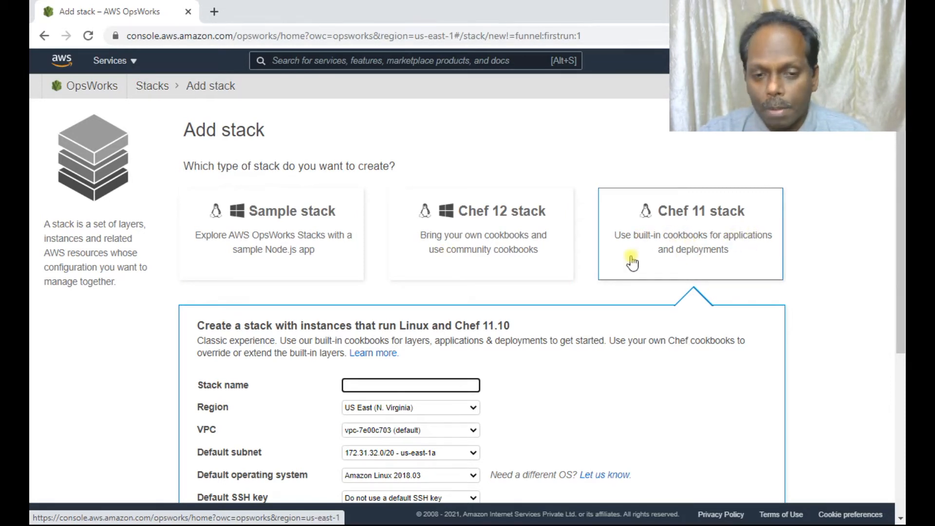
- Name the Chef 11 stack anandstack, keep the default region, subnet and operating system, and create it
{"action": "scroll", "coordinate": [475, 313], "scroll_direction": "down", "scroll_amount": 3}
{"action": "scroll", "coordinate": [629, 185], "scroll_direction": "up", "scroll_amount": 1}
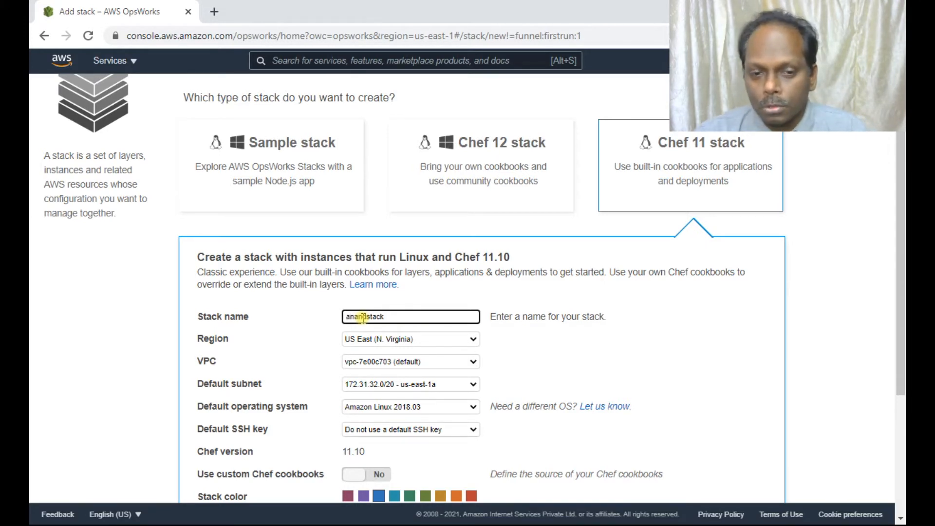
{"action": "scroll", "coordinate": [368, 390], "scroll_direction": "down", "scroll_amount": 2}
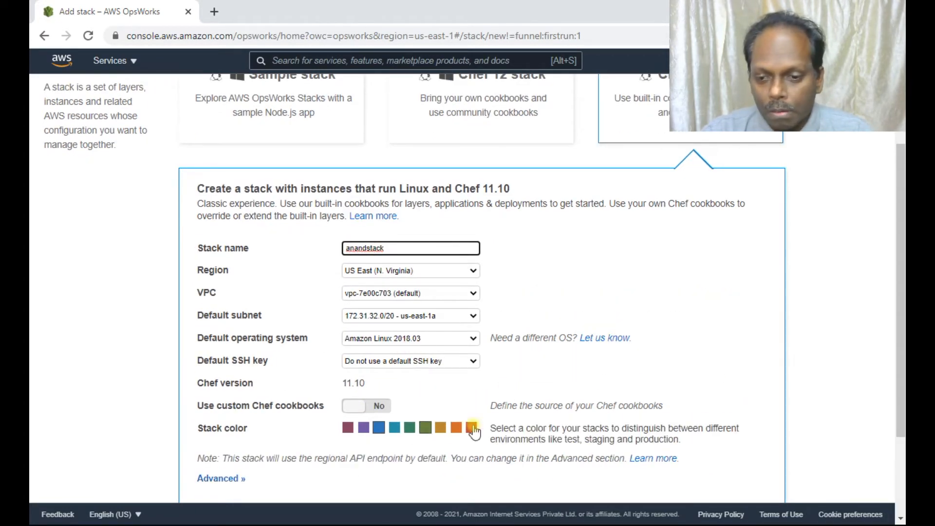
{"action": "scroll", "coordinate": [615, 415], "scroll_direction": "down", "scroll_amount": 3}
{"action": "left_click", "coordinate": [755, 403]}
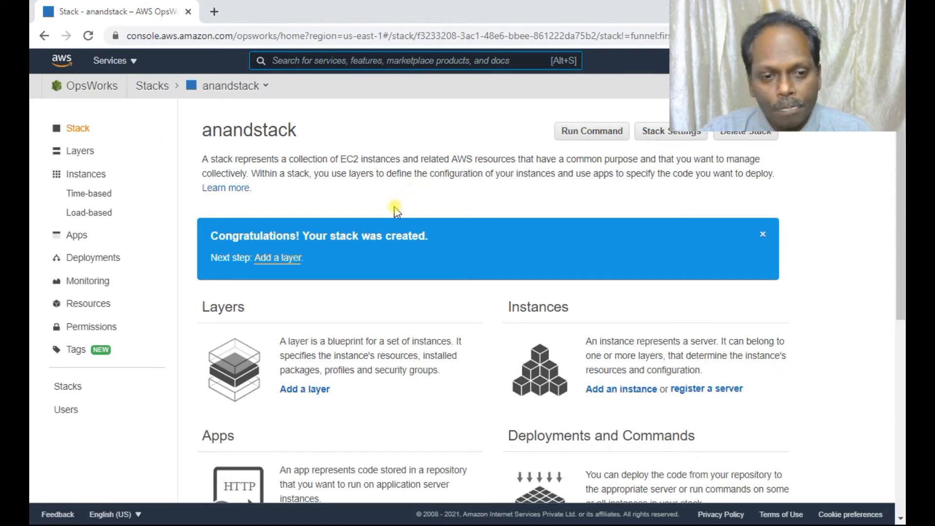
- Add an OpsWorks layer of type PHP App Server to the new stack
{"action": "left_click", "coordinate": [313, 390]}
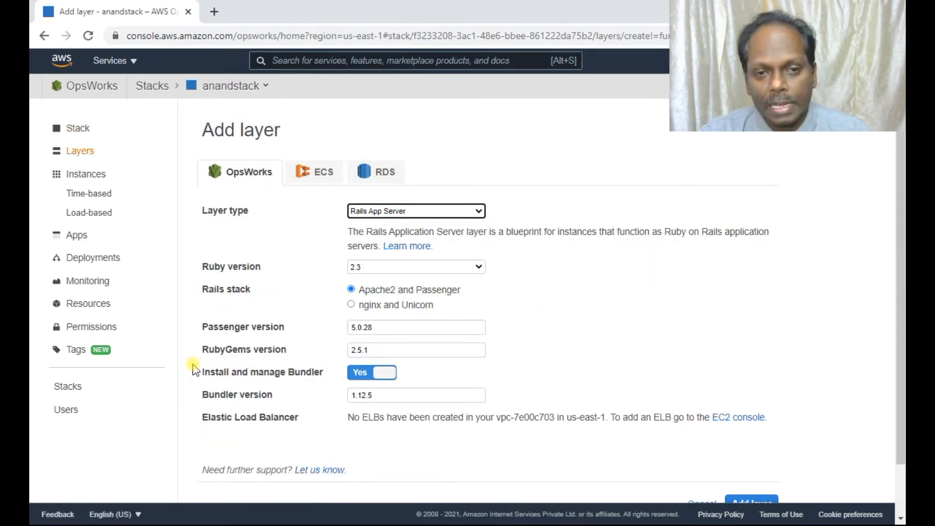
{"action": "left_click", "coordinate": [445, 214]}
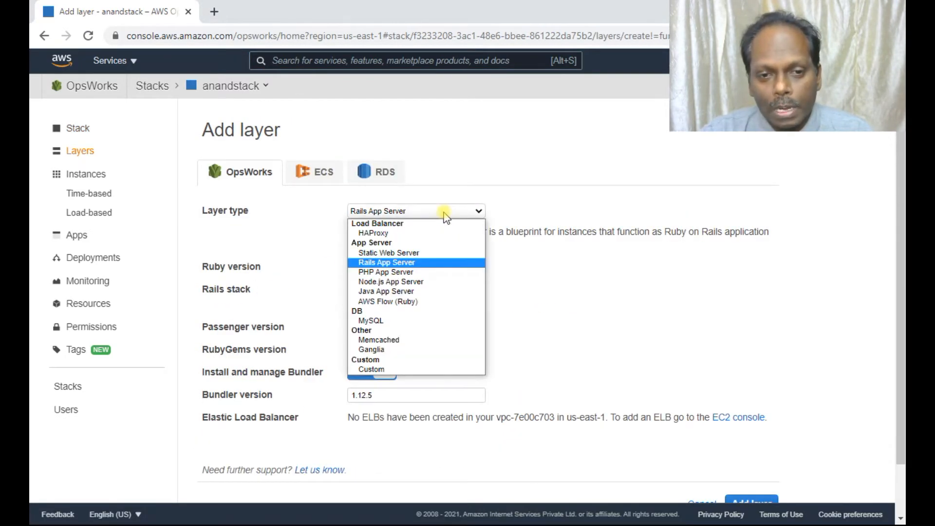
{"action": "left_click", "coordinate": [401, 272]}
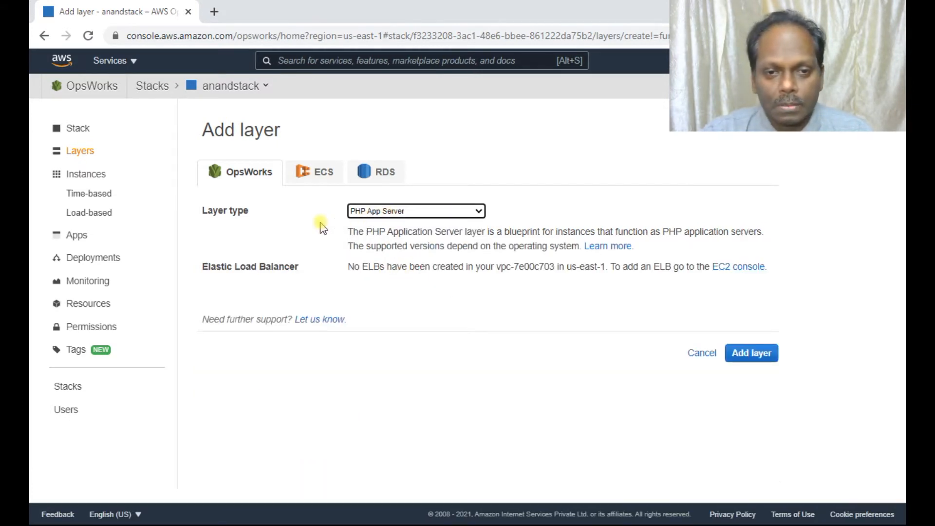
{"action": "left_click", "coordinate": [412, 210]}
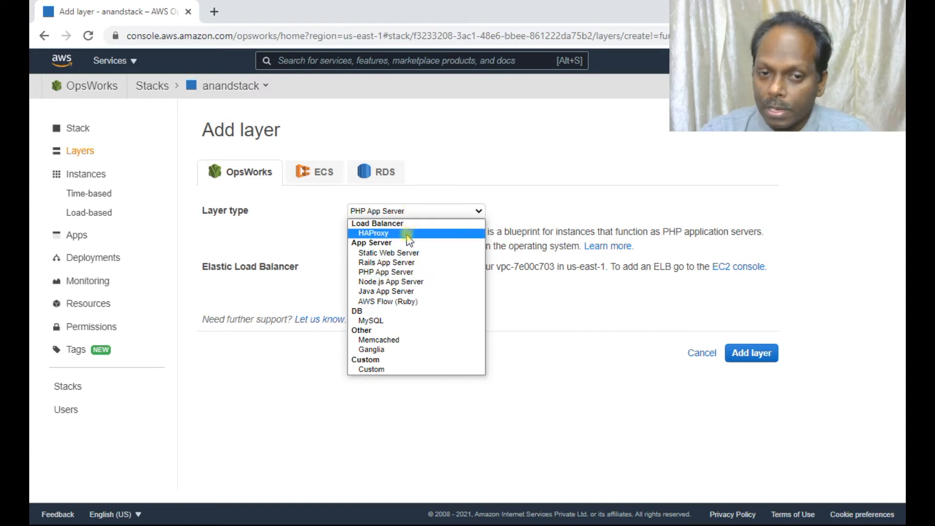
{"action": "left_click", "coordinate": [398, 273]}
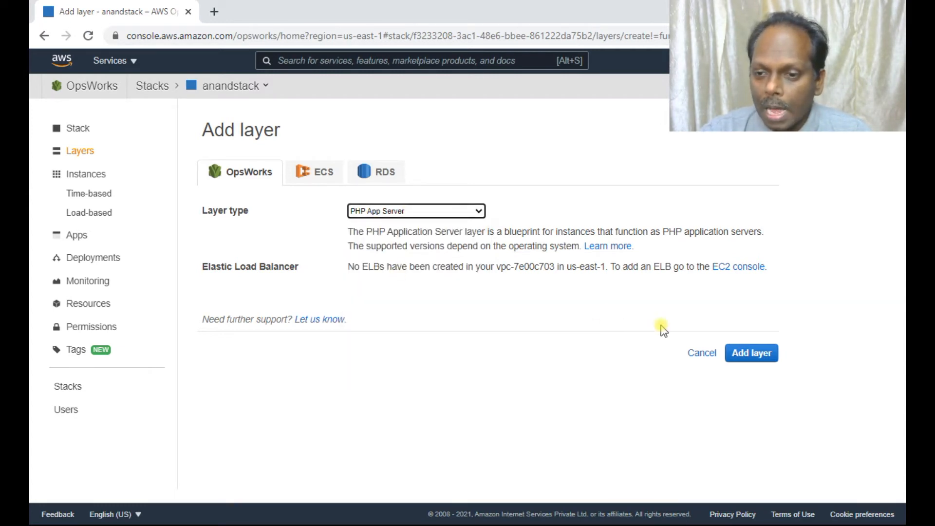
{"action": "left_click", "coordinate": [762, 352]}
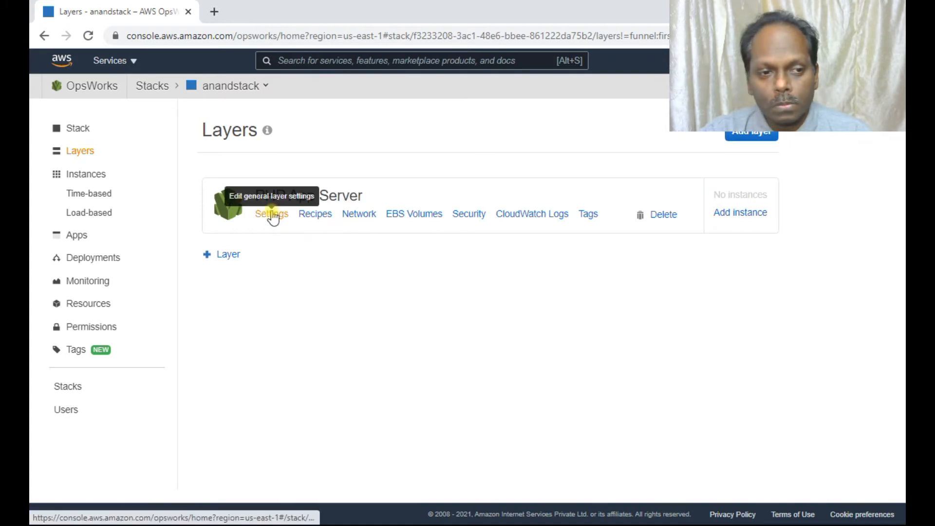
- Start adding an app to the stack, naming it phpsample with type PHP and a Git repository
{"action": "left_click", "coordinate": [78, 237]}
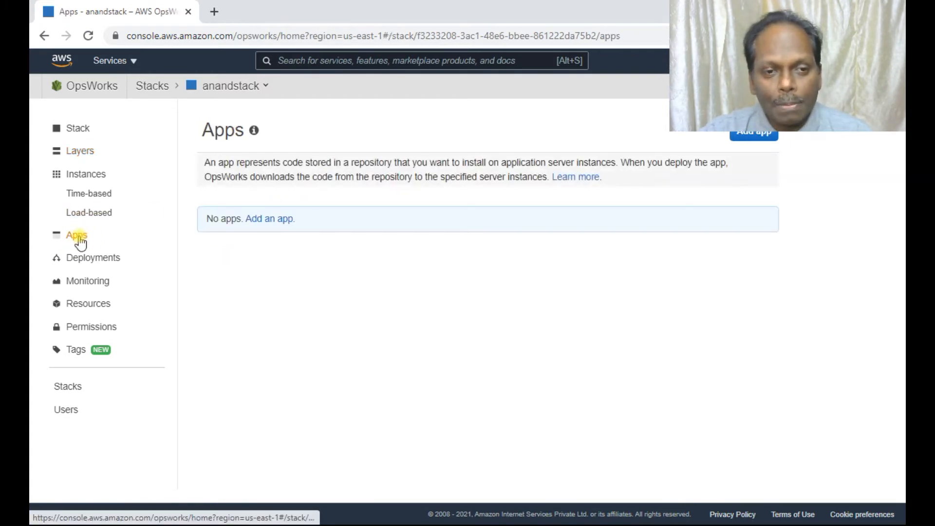
{"action": "left_click", "coordinate": [285, 220]}
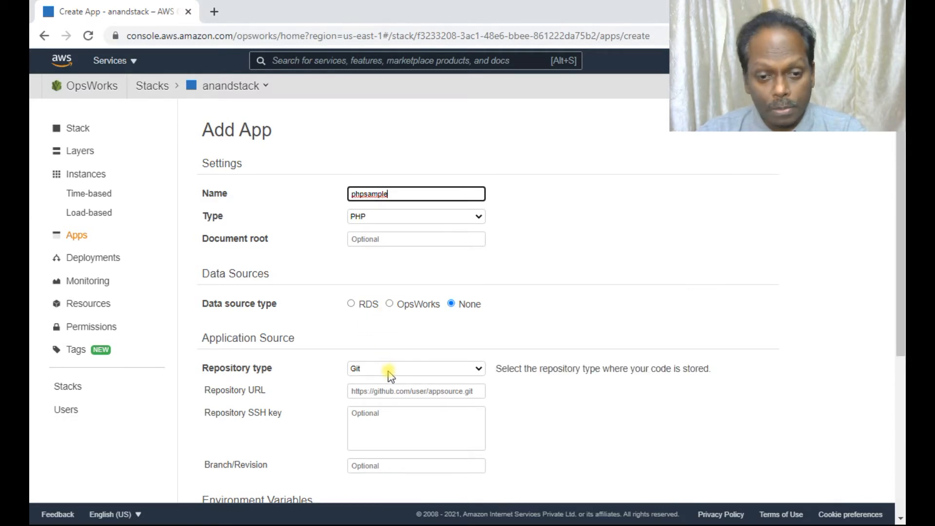
{"action": "left_click", "coordinate": [372, 390]}
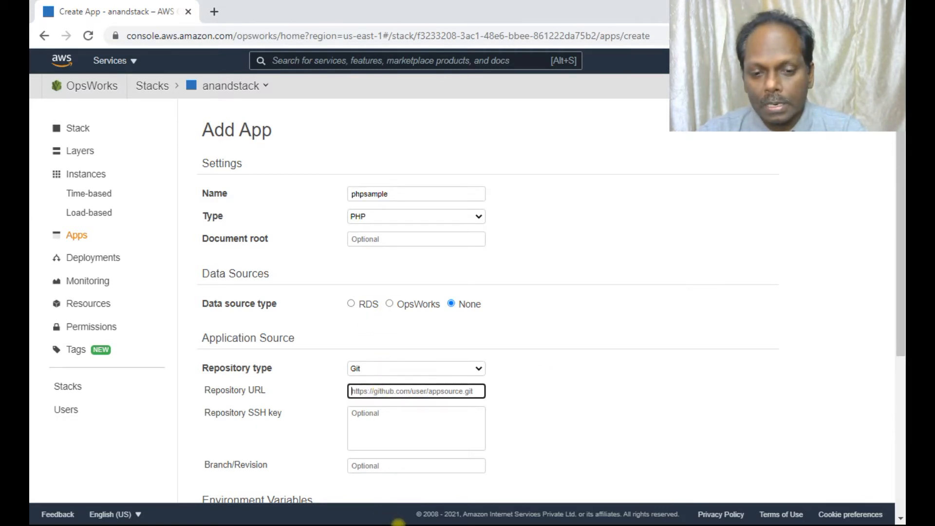
- Copy the GitHub link of aws-samples/opsworks-demo-php-simple-app from Notepad and paste it as the app's repository URL in the browser
{"action": "key", "text": "alt+Tab"}
{"action": "key", "text": "alt+Tab"}
{"action": "key", "text": "alt+Tab"}
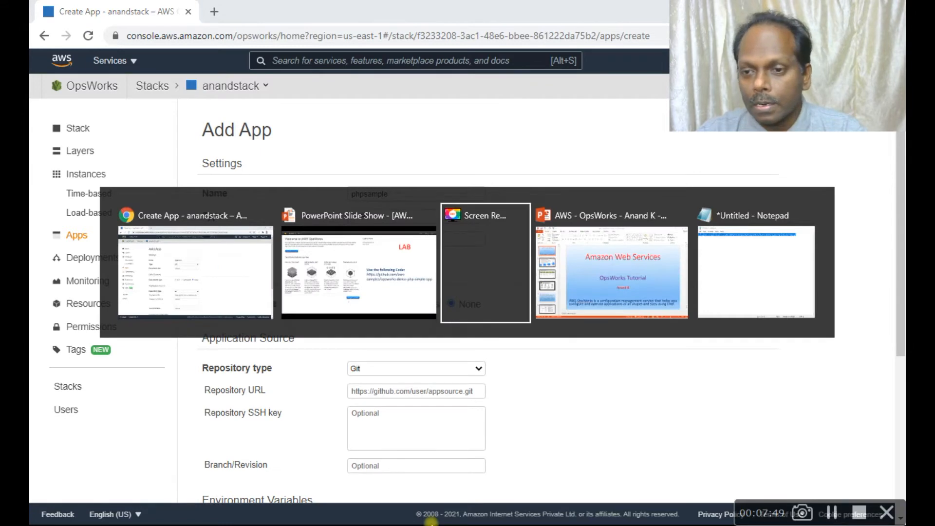
{"action": "key", "text": "alt+Tab"}
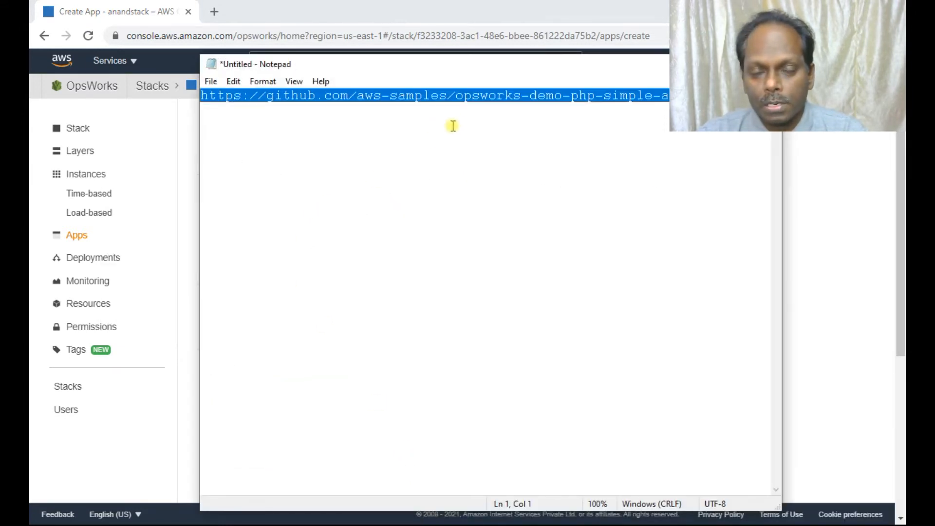
{"action": "left_click", "coordinate": [466, 94]}
{"action": "double_click", "coordinate": [466, 94]}
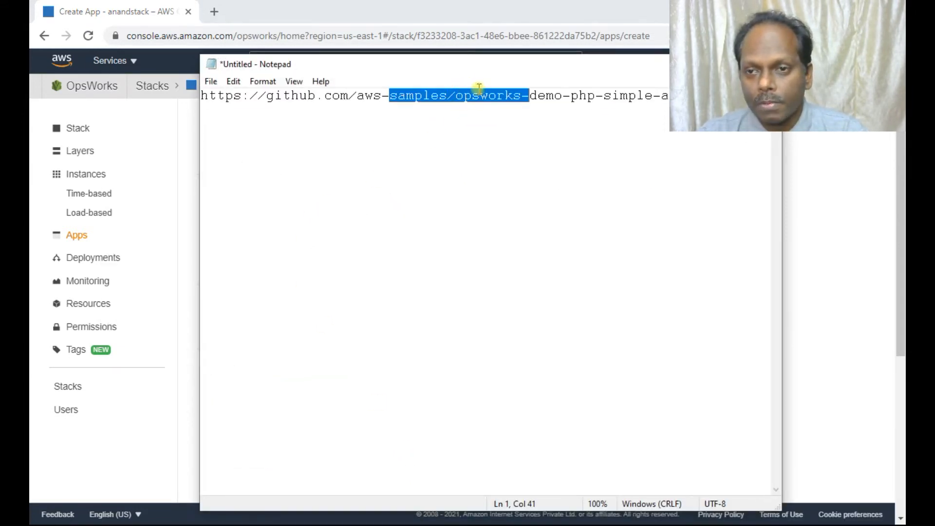
{"action": "key", "text": "ctrl+a"}
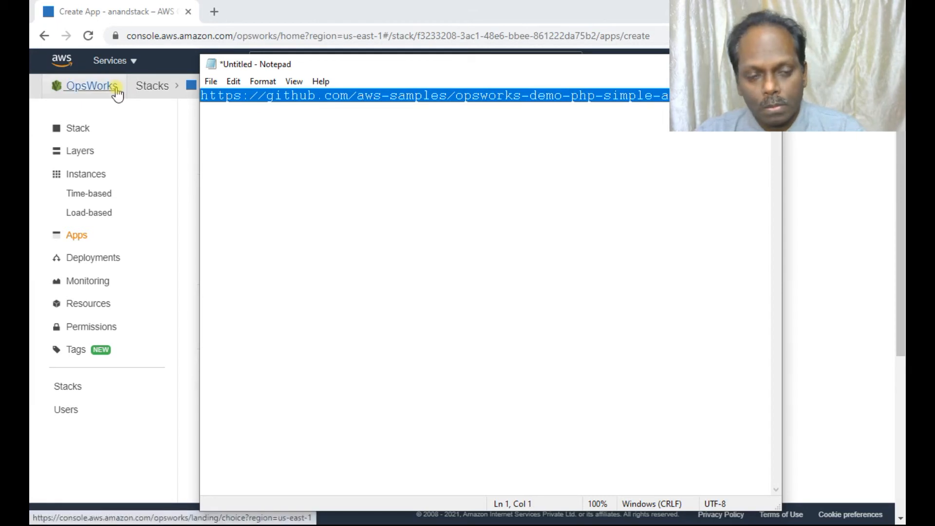
{"action": "key", "text": "alt+Tab"}
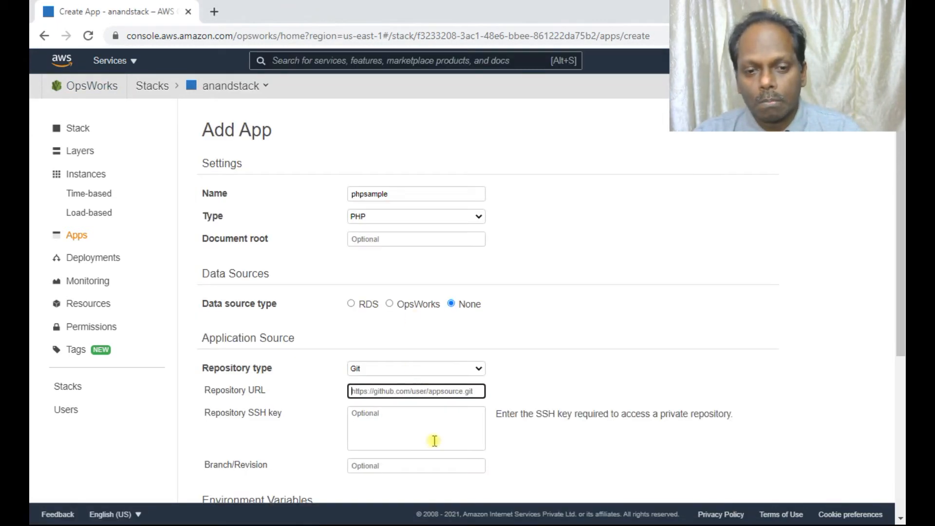
{"action": "key", "text": "ctrl+v"}
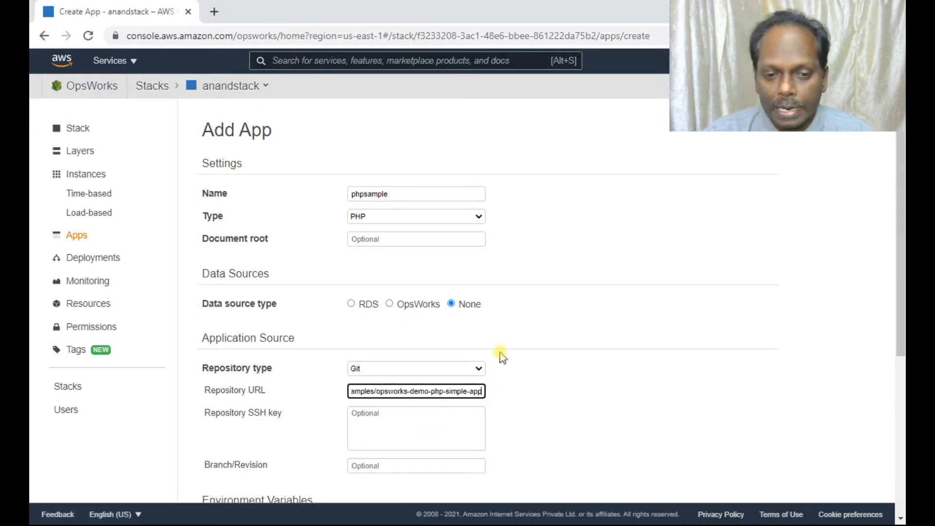
- Add the phpsample app to the stack, leaving environment variables and domain name empty and SSL disabled
{"action": "scroll", "coordinate": [501, 355], "scroll_direction": "down", "scroll_amount": 3}
{"action": "scroll", "coordinate": [356, 360], "scroll_direction": "down", "scroll_amount": 2}
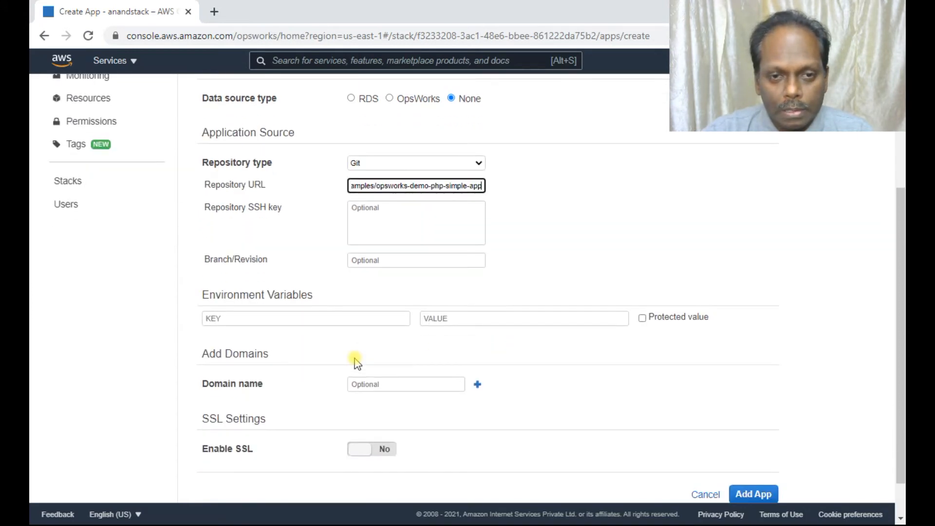
{"action": "scroll", "coordinate": [370, 229], "scroll_direction": "down", "scroll_amount": 1}
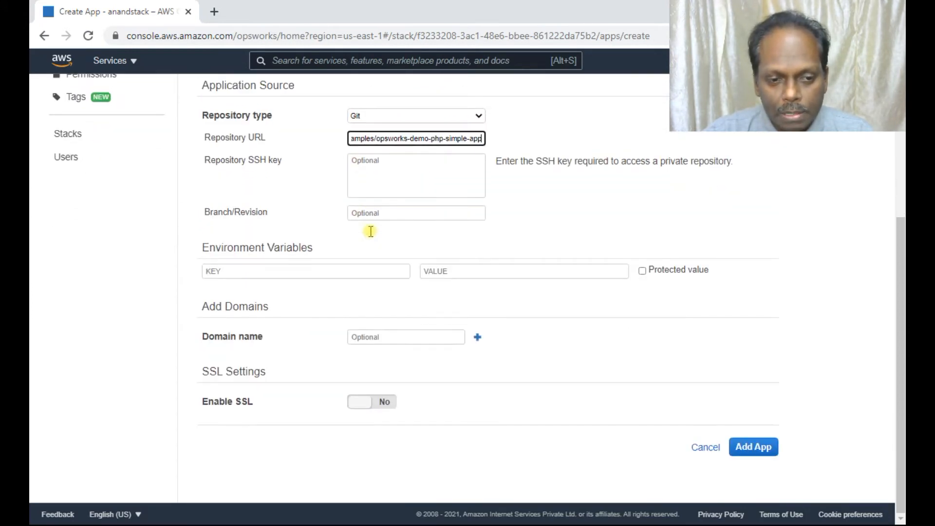
{"action": "left_click", "coordinate": [751, 447]}
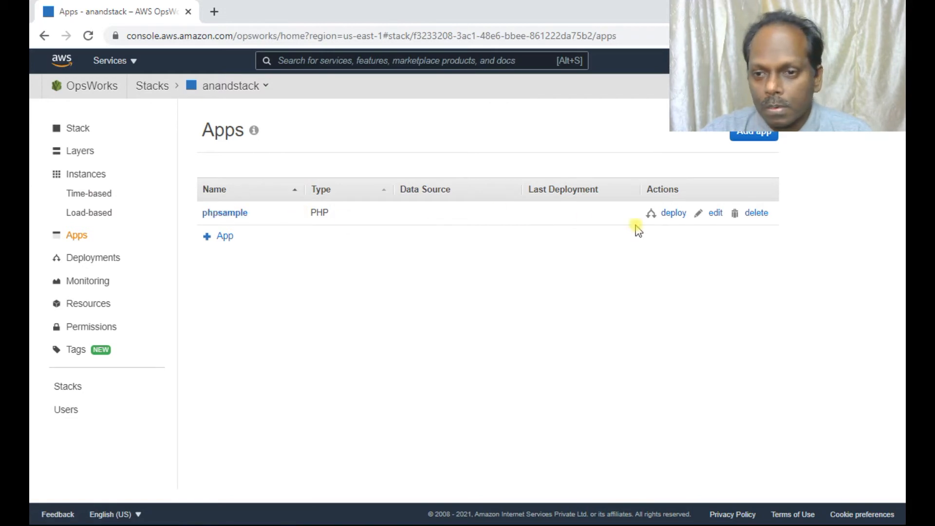
- Open the deployment settings for the phpsample app and review its advanced options and instances
{"action": "left_click", "coordinate": [674, 214]}
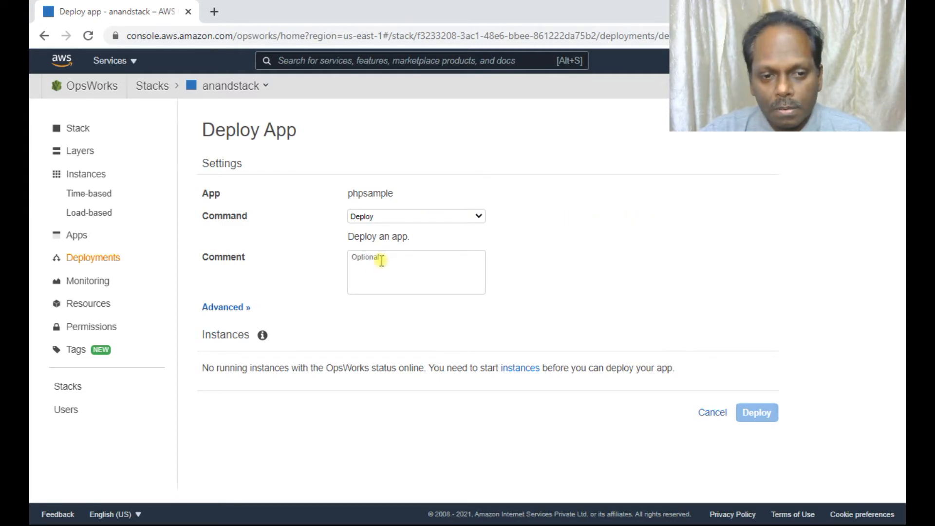
{"action": "left_click", "coordinate": [229, 308]}
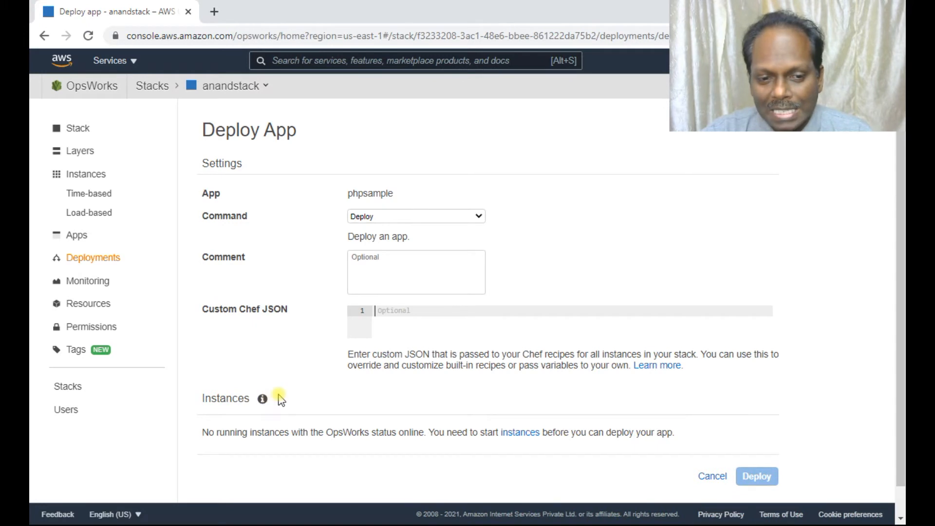
{"action": "scroll", "coordinate": [277, 396], "scroll_direction": "down", "scroll_amount": 1}
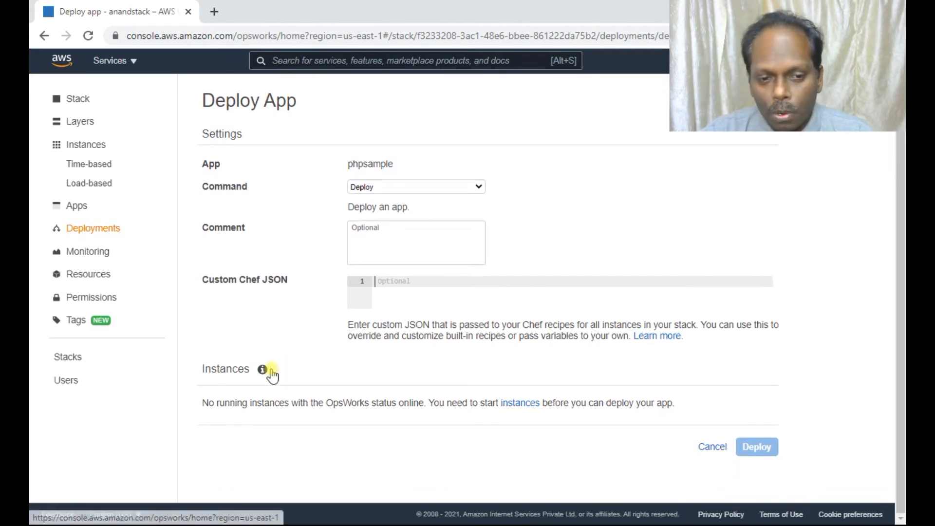
- Start adding a new instance to the PHP App Server layer, keeping hostname php-app1 and setting its size to t2.micro
{"action": "left_click", "coordinate": [520, 403]}
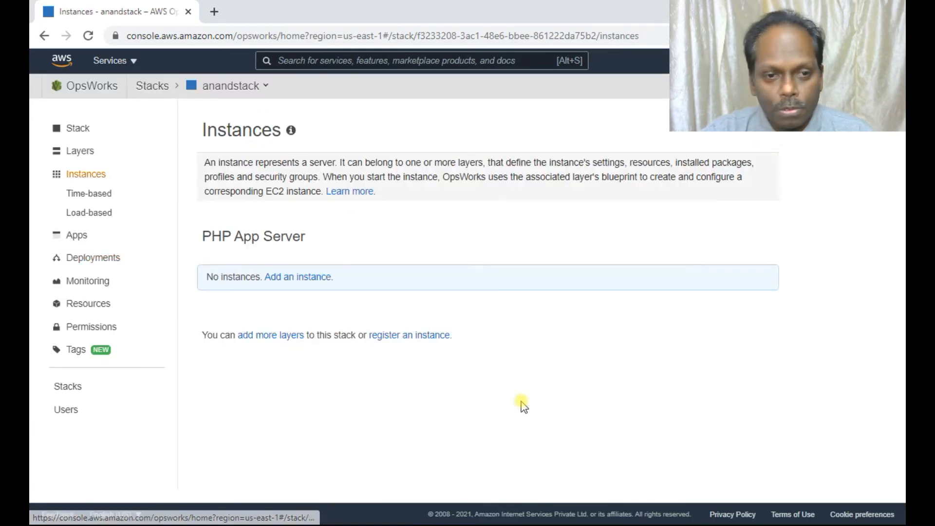
{"action": "left_click", "coordinate": [312, 277]}
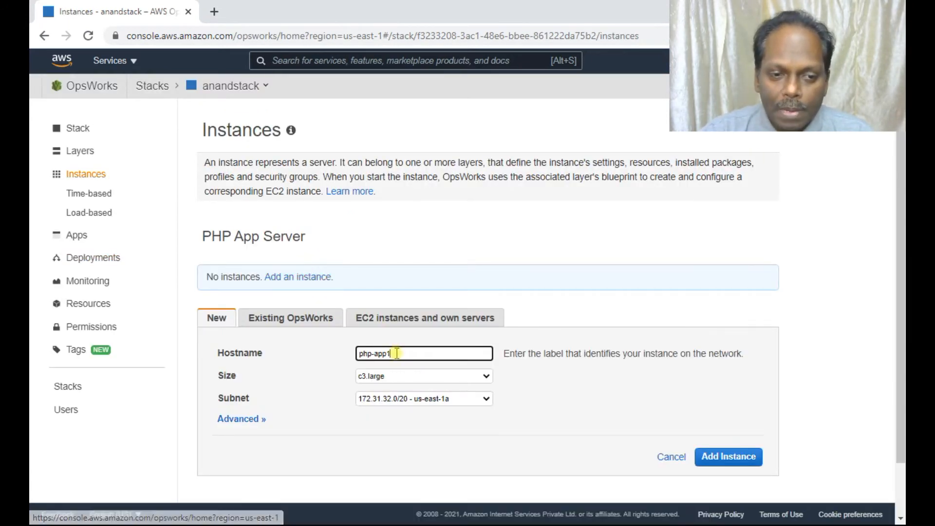
{"action": "left_click_drag", "start_coordinate": [409, 353], "coordinate": [323, 359]}
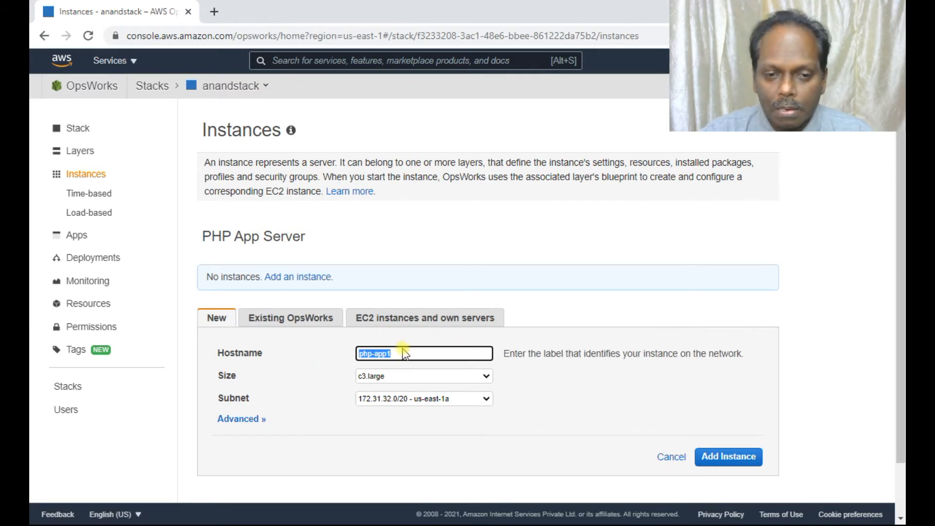
{"action": "left_click", "coordinate": [486, 376]}
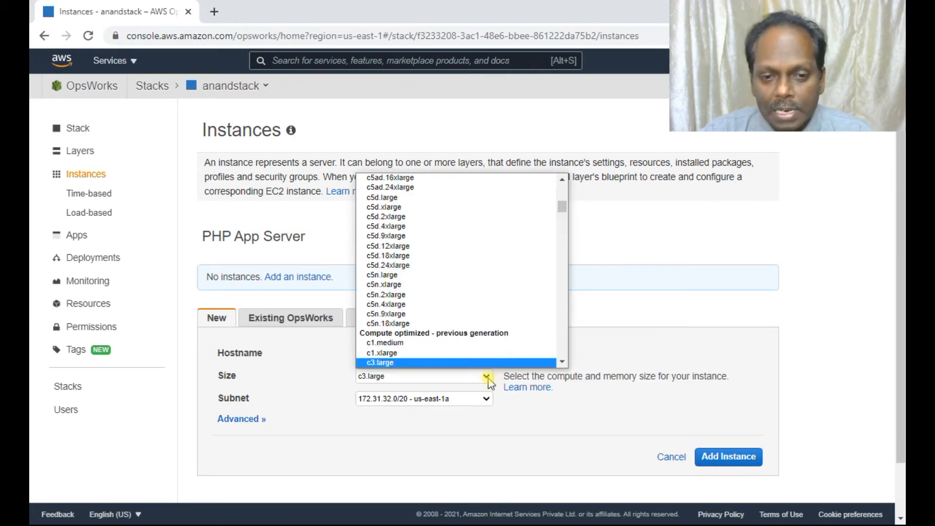
{"action": "scroll", "coordinate": [475, 300], "scroll_direction": "down", "scroll_amount": 15}
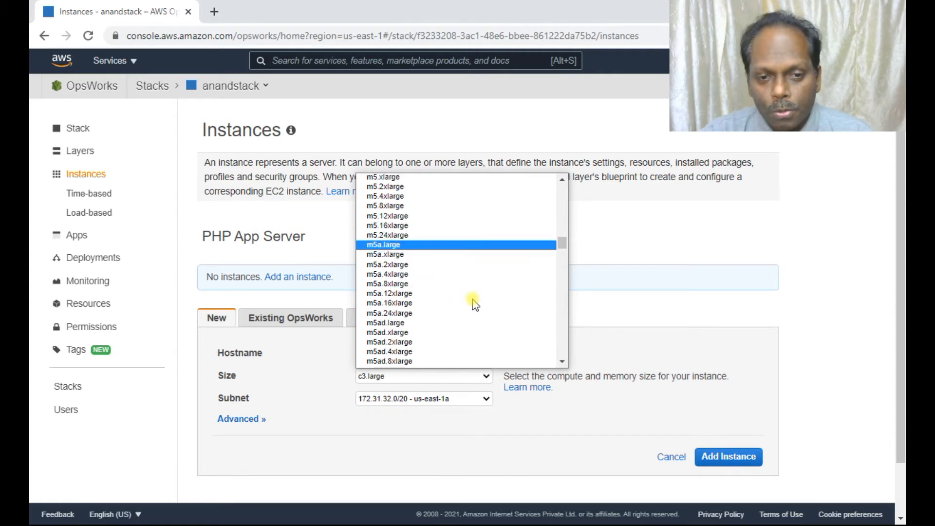
{"action": "scroll", "coordinate": [475, 306], "scroll_direction": "down", "scroll_amount": 1}
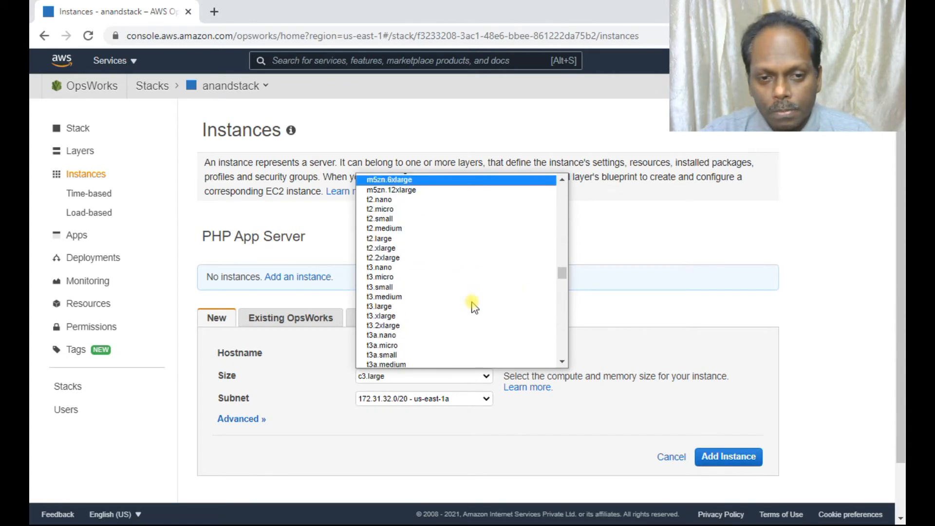
{"action": "left_click", "coordinate": [389, 209]}
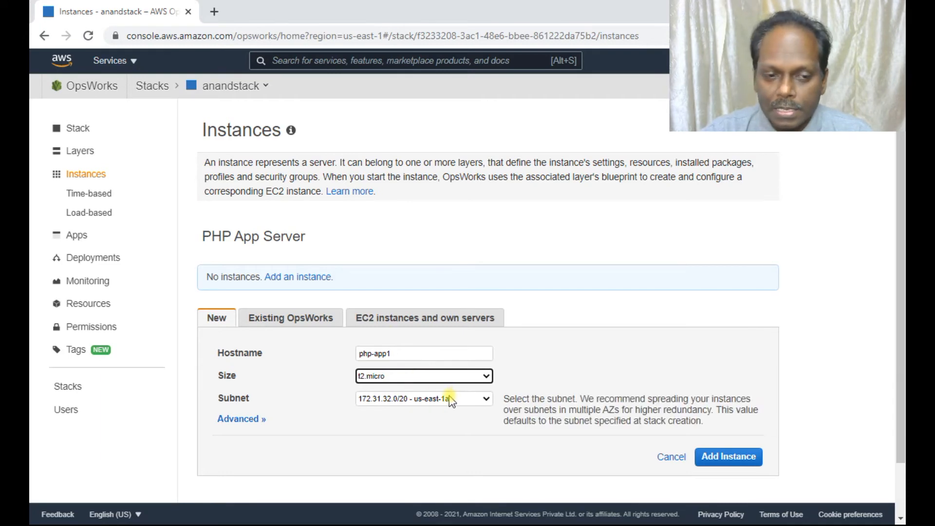
- Review the advanced instance options, add the php-app1 instance with 24/7 scaling and the default settings, and start it
{"action": "left_click", "coordinate": [243, 420]}
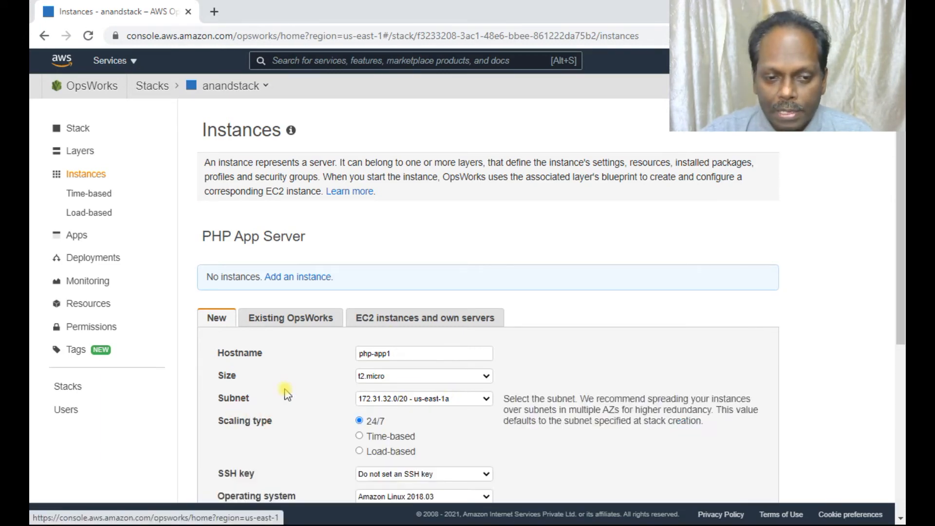
{"action": "scroll", "coordinate": [317, 367], "scroll_direction": "down", "scroll_amount": 3}
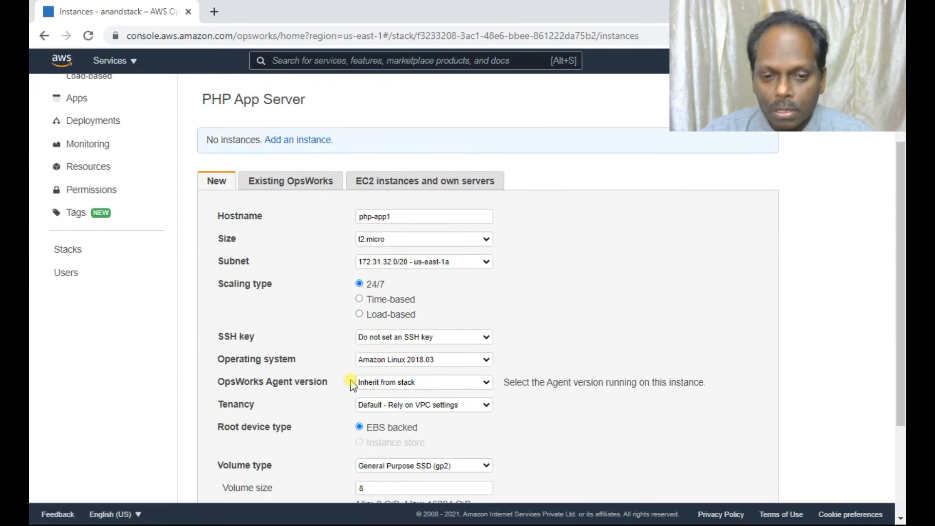
{"action": "scroll", "coordinate": [351, 383], "scroll_direction": "down", "scroll_amount": 3}
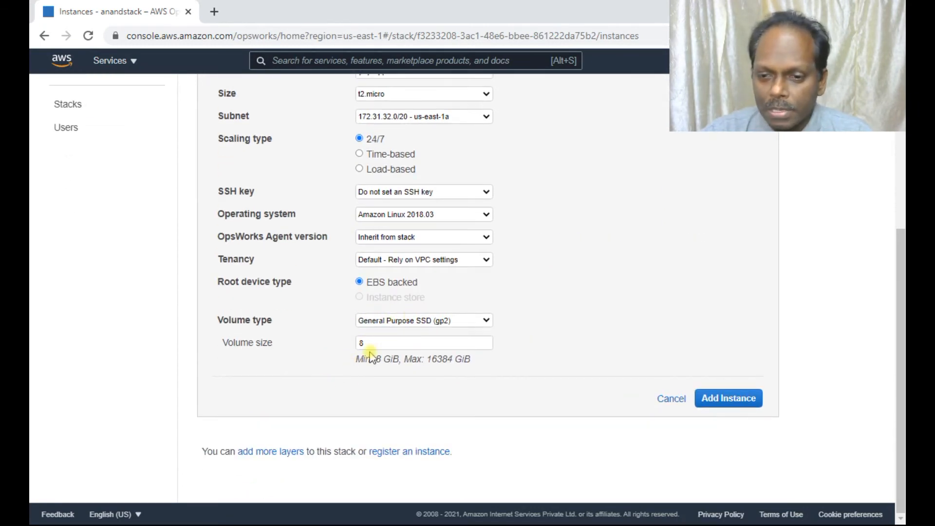
{"action": "left_click", "coordinate": [707, 403]}
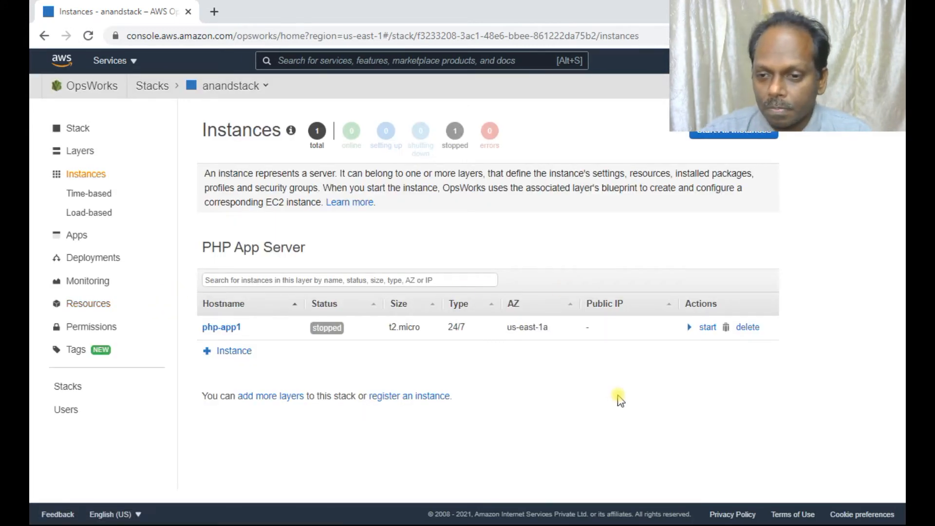
{"action": "left_click", "coordinate": [706, 327]}
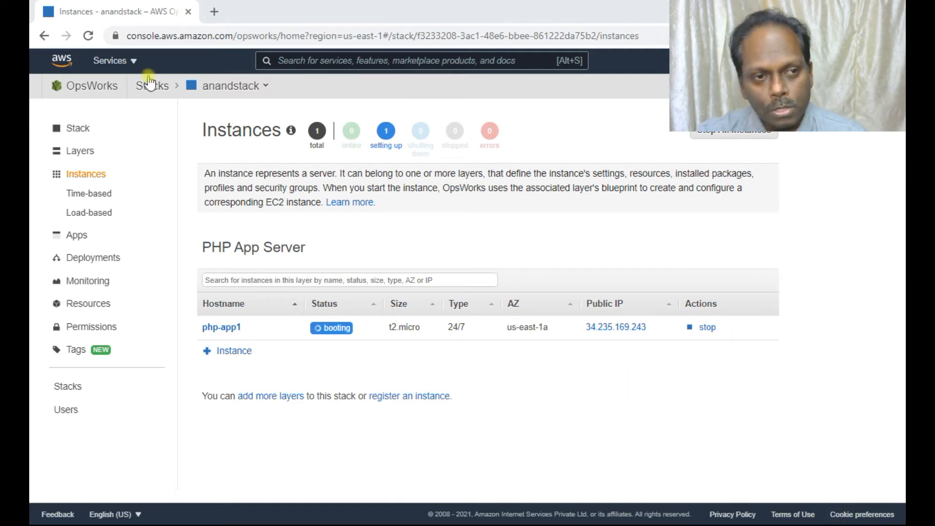
- Open the EC2 console in a separate browser tab and list the running instances
{"action": "left_click", "coordinate": [116, 62]}
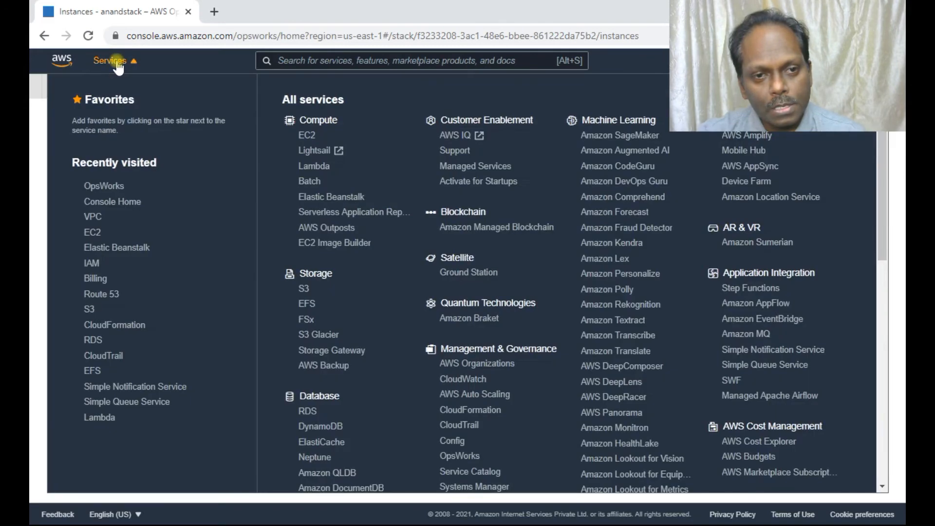
{"action": "right_click", "coordinate": [307, 138]}
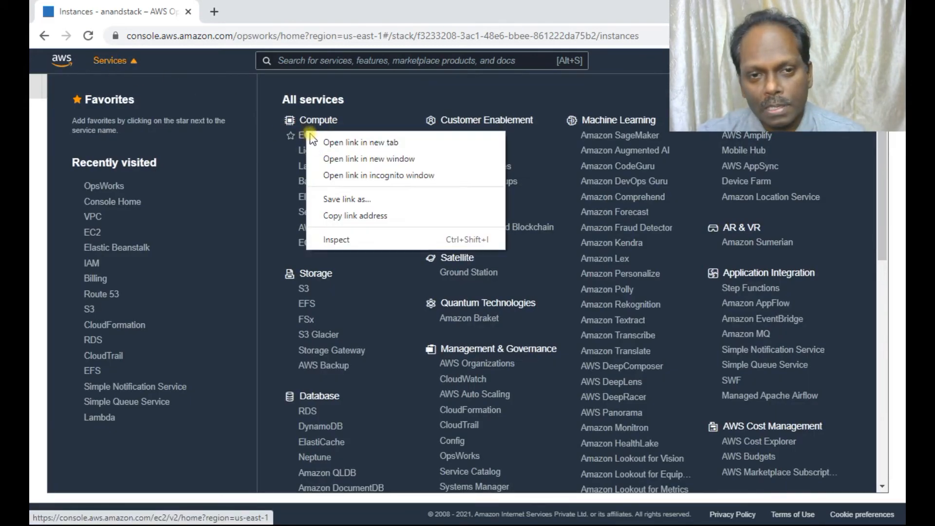
{"action": "left_click", "coordinate": [341, 141]}
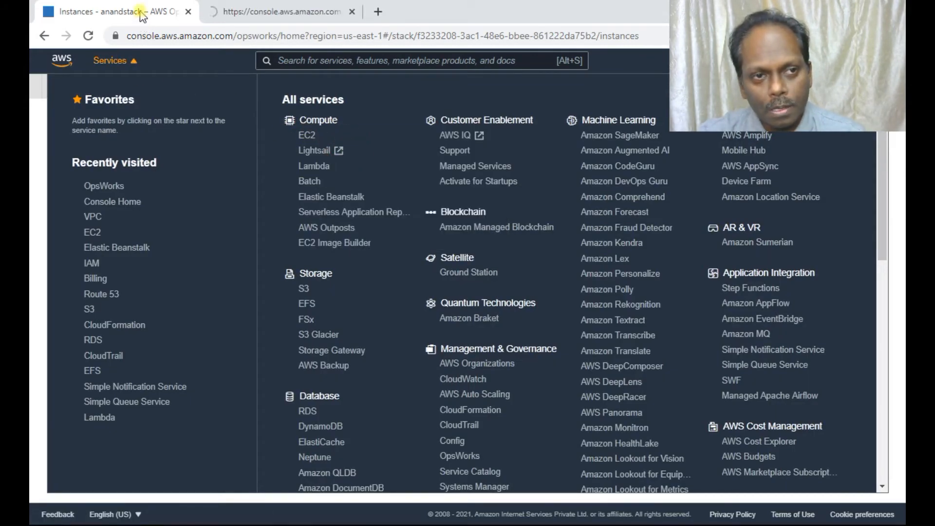
{"action": "left_click", "coordinate": [33, 217]}
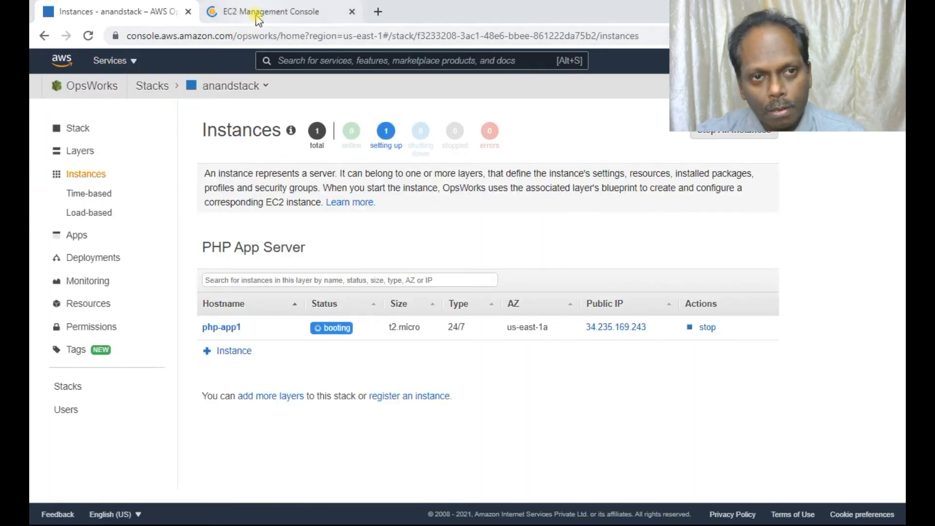
{"action": "left_click", "coordinate": [258, 15]}
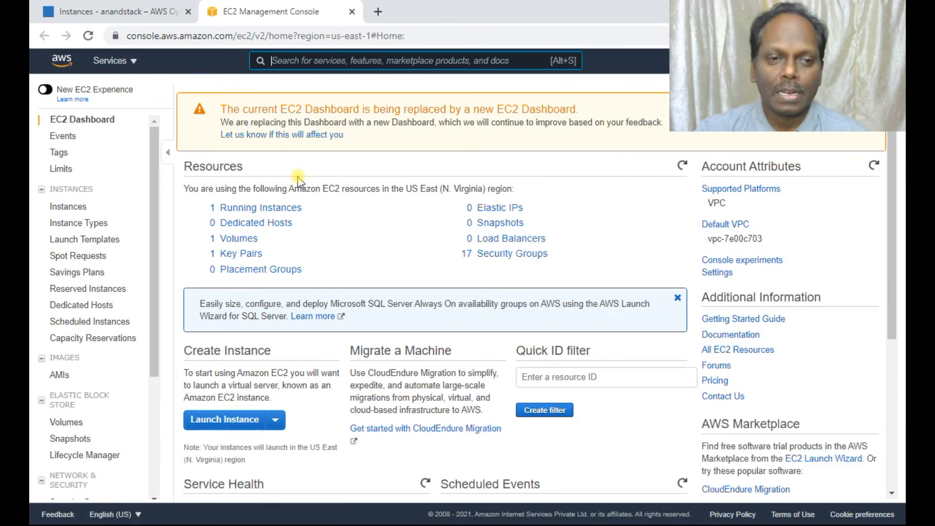
{"action": "left_click", "coordinate": [288, 209]}
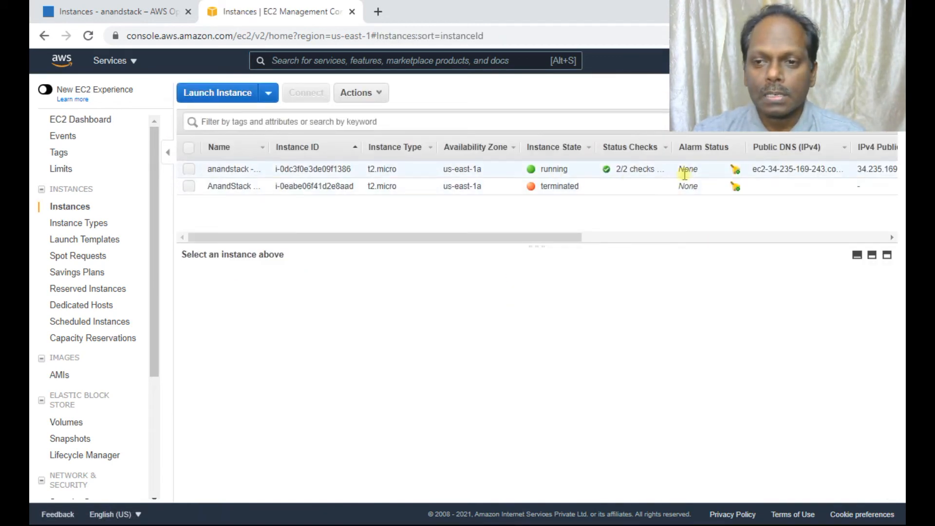
- Compare the php-app1 instance between OpsWorks and EC2, selecting it in EC2 to examine its description and public IP
{"action": "left_click", "coordinate": [112, 12]}
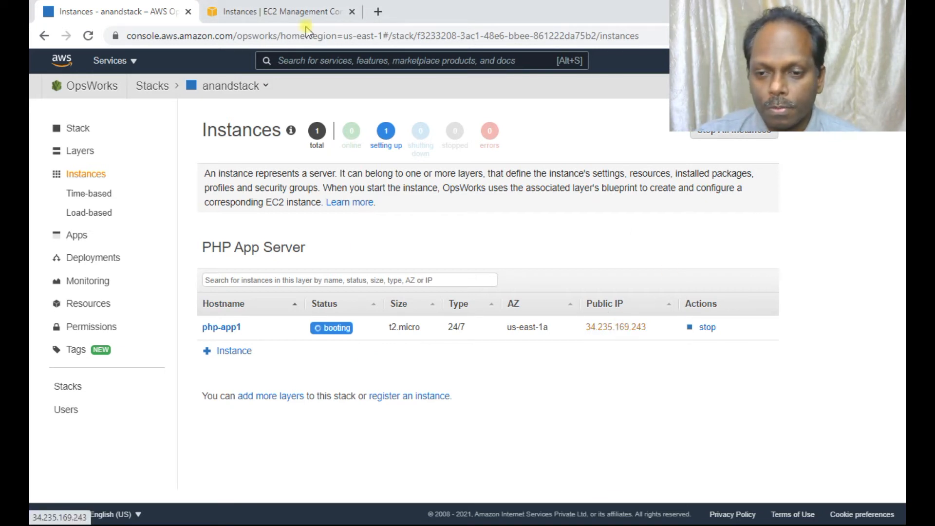
{"action": "left_click", "coordinate": [287, 9]}
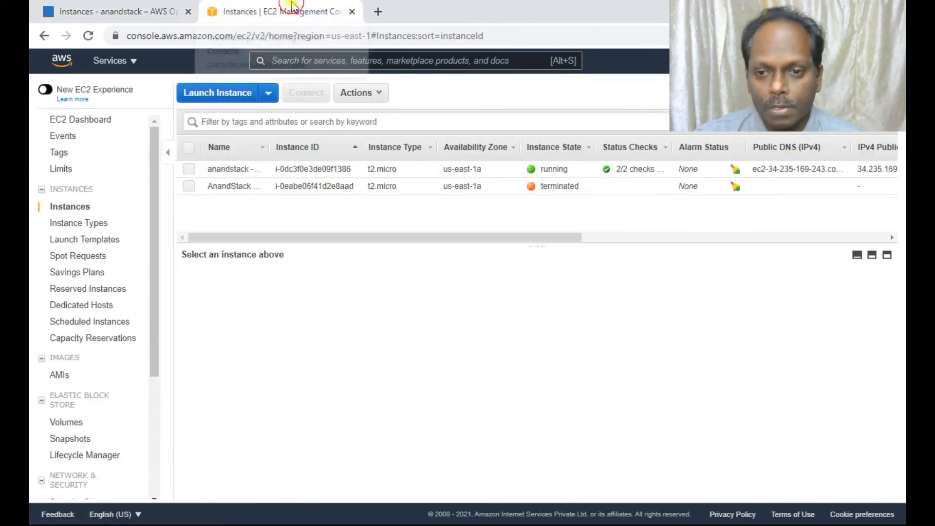
{"action": "left_click", "coordinate": [189, 170]}
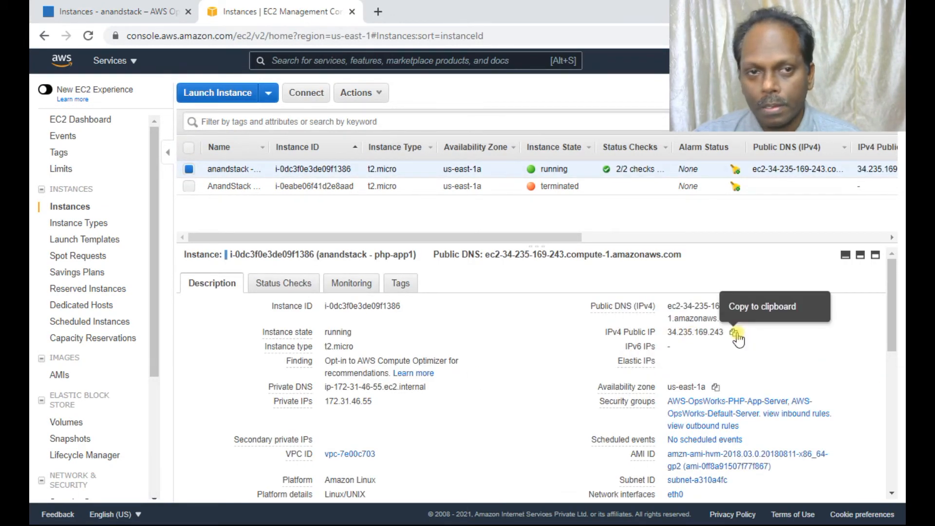
- Check the status of php-app1 in the OpsWorks instance list, glancing at the form for adding another layer
{"action": "left_click", "coordinate": [140, 12]}
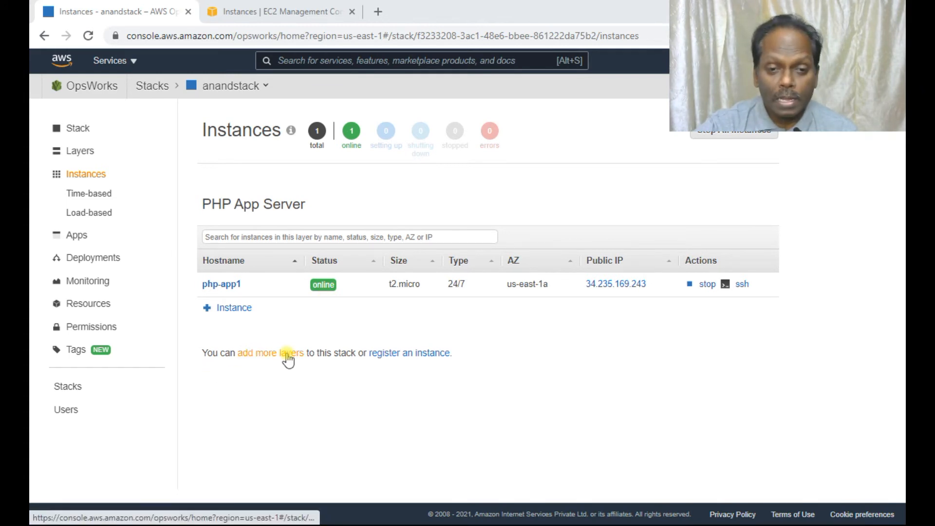
{"action": "left_click", "coordinate": [270, 358]}
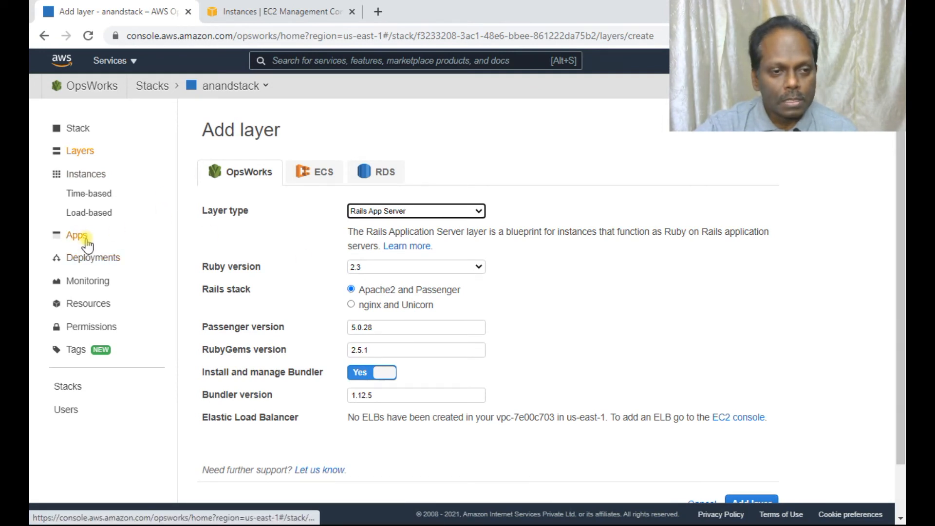
{"action": "left_click", "coordinate": [84, 174]}
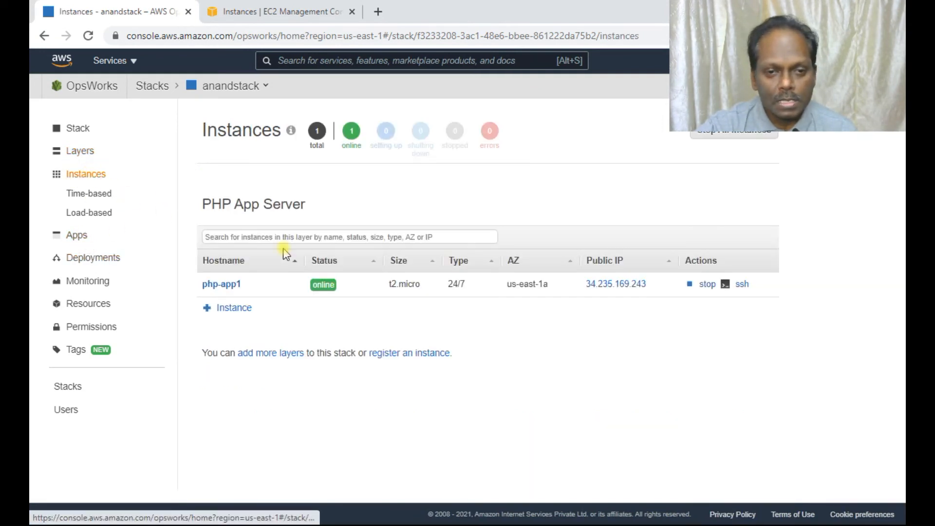
- Deploy the phpsample app to the stack's instance with the Deploy command and default settings
{"action": "left_click", "coordinate": [77, 236]}
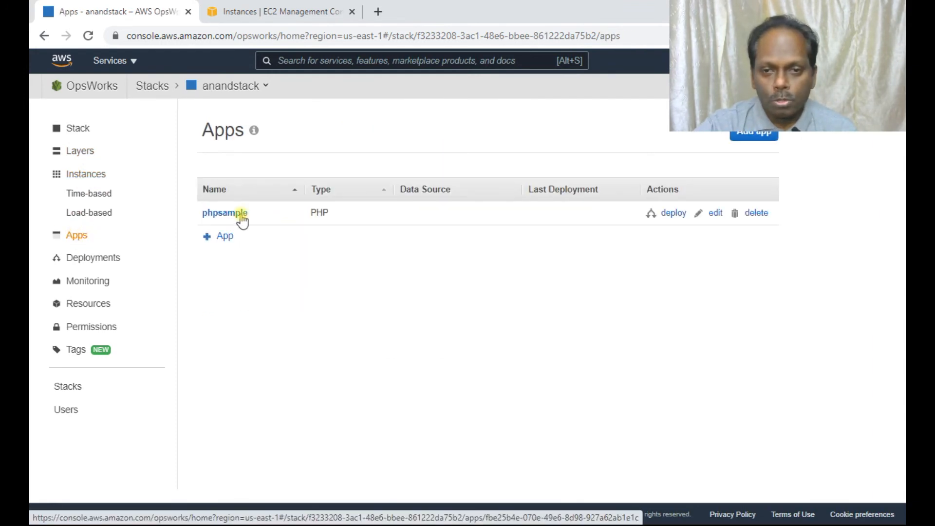
{"action": "left_click", "coordinate": [669, 214]}
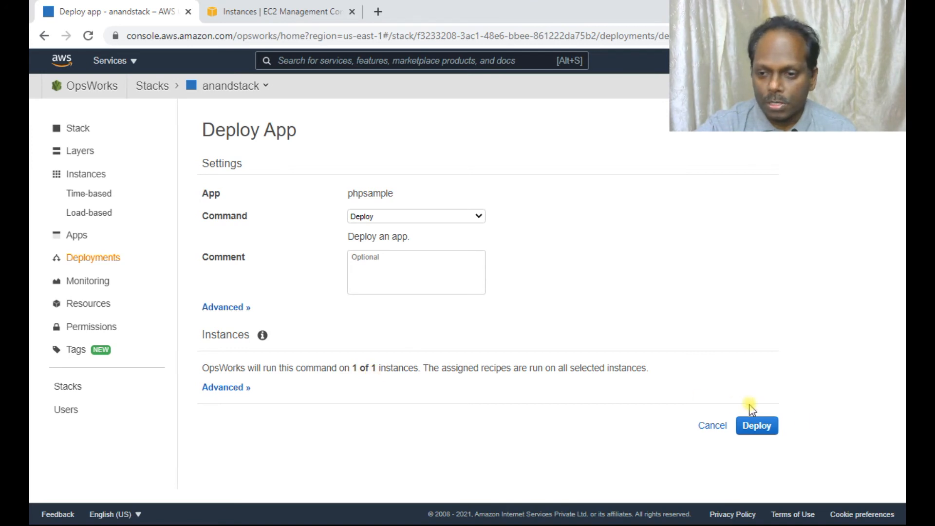
{"action": "left_click", "coordinate": [768, 431]}
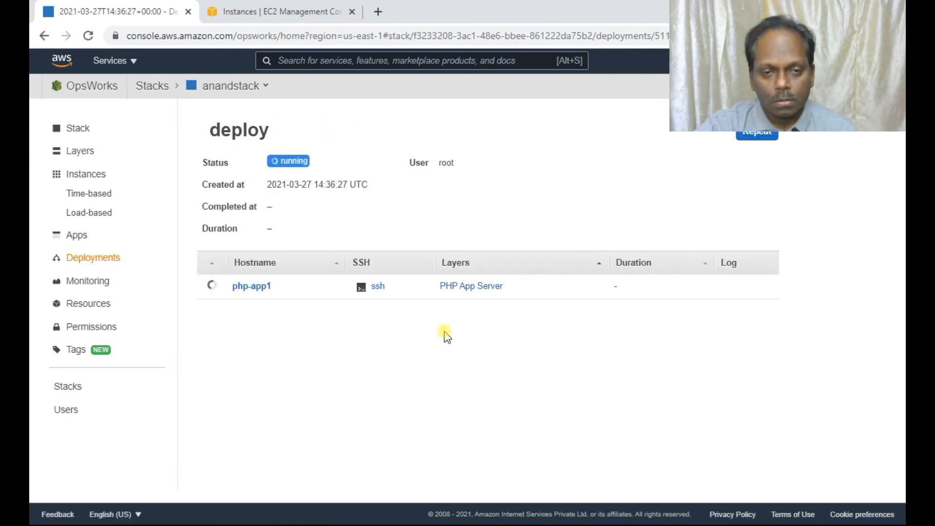
- Once the deployment finishes, open the php-app1 instance details and visit its public IP address
{"action": "mouse_move", "coordinate": [205, 284]}
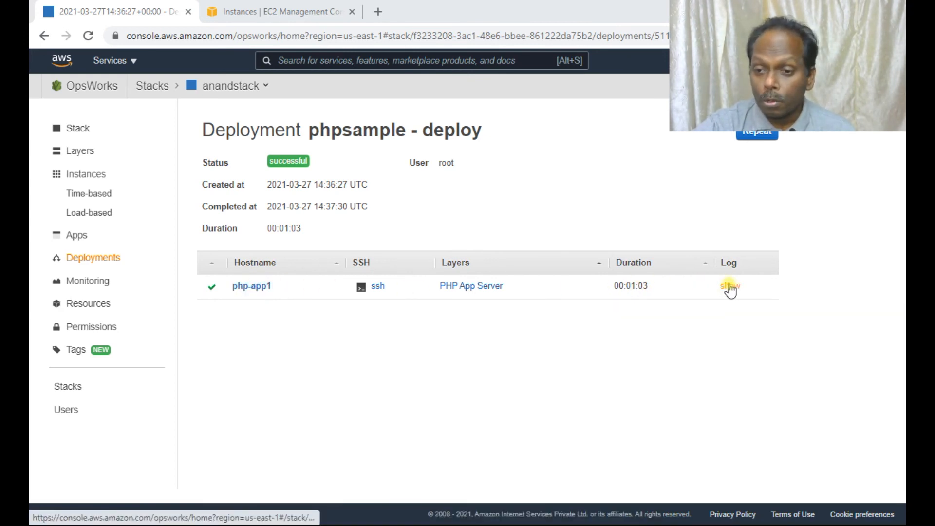
{"action": "left_click", "coordinate": [263, 287]}
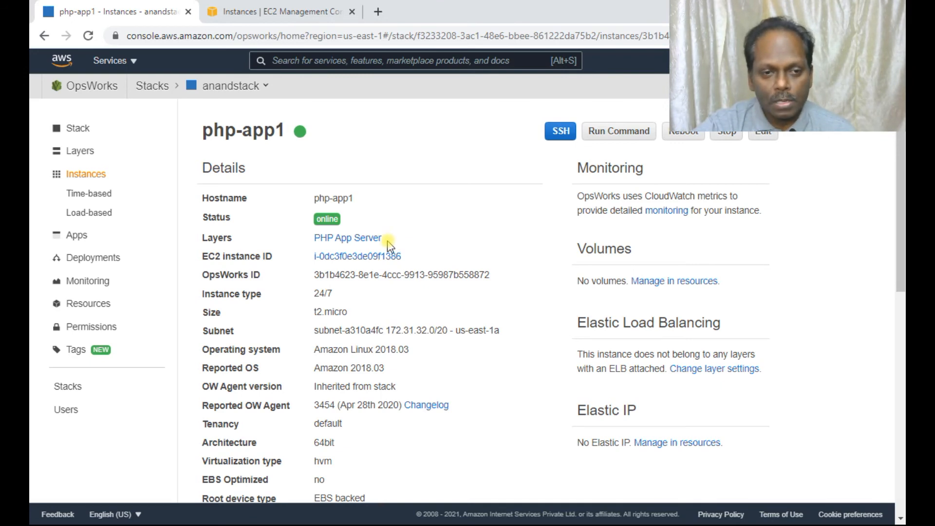
{"action": "scroll", "coordinate": [388, 246], "scroll_direction": "down", "scroll_amount": 5}
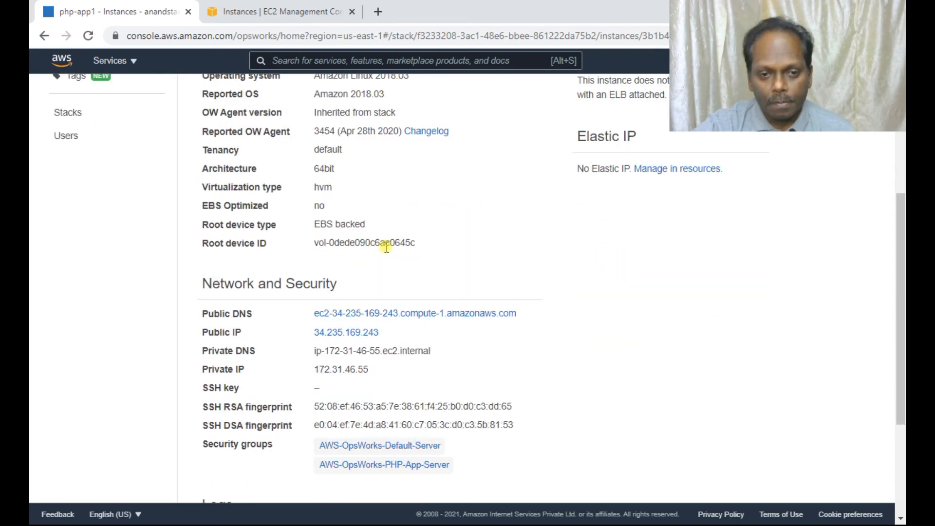
{"action": "left_click", "coordinate": [338, 334]}
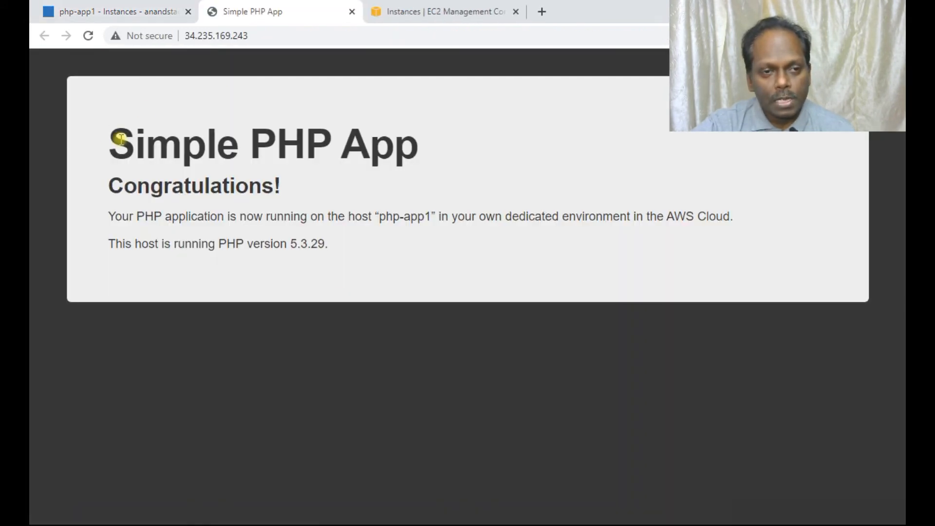
- Read the deployed page's title, host message and PHP version, and return to the EC2 instance details
{"action": "left_click_drag", "start_coordinate": [119, 140], "coordinate": [411, 138]}
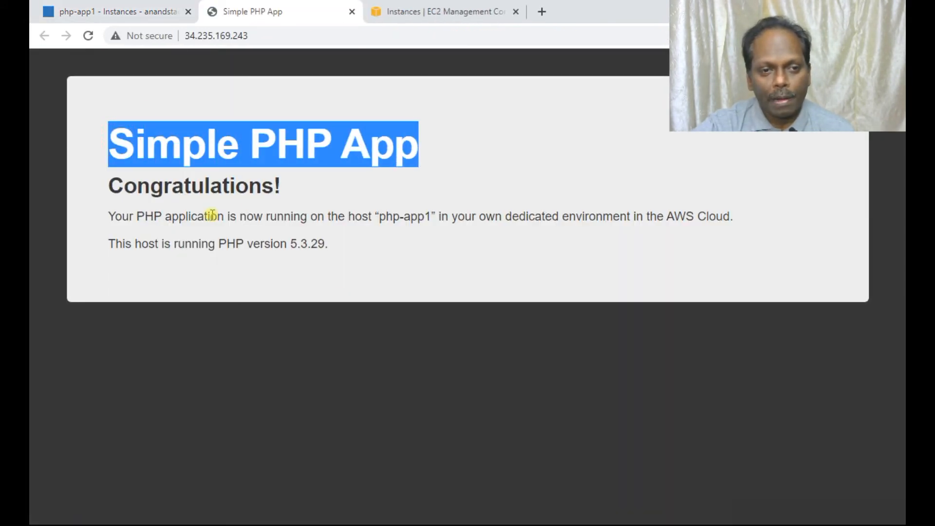
{"action": "left_click_drag", "start_coordinate": [210, 216], "coordinate": [398, 216]}
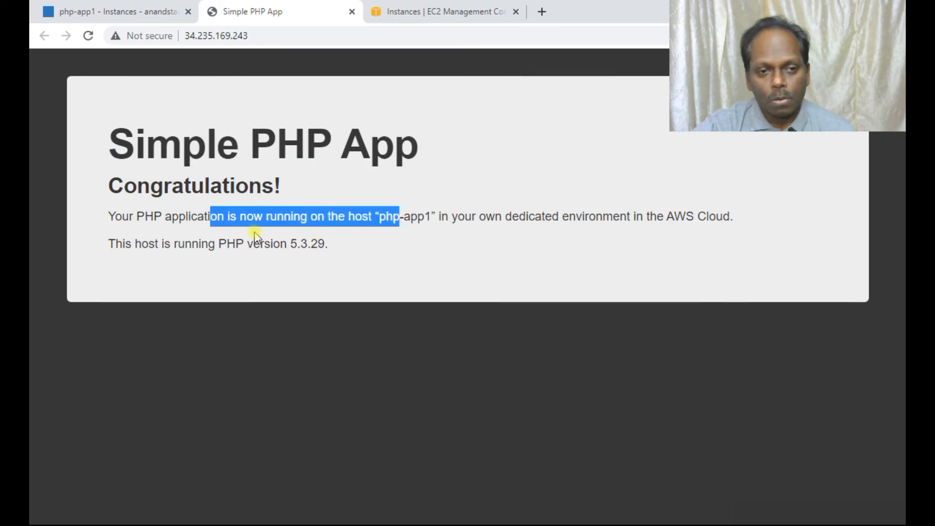
{"action": "left_click_drag", "start_coordinate": [248, 244], "coordinate": [320, 241]}
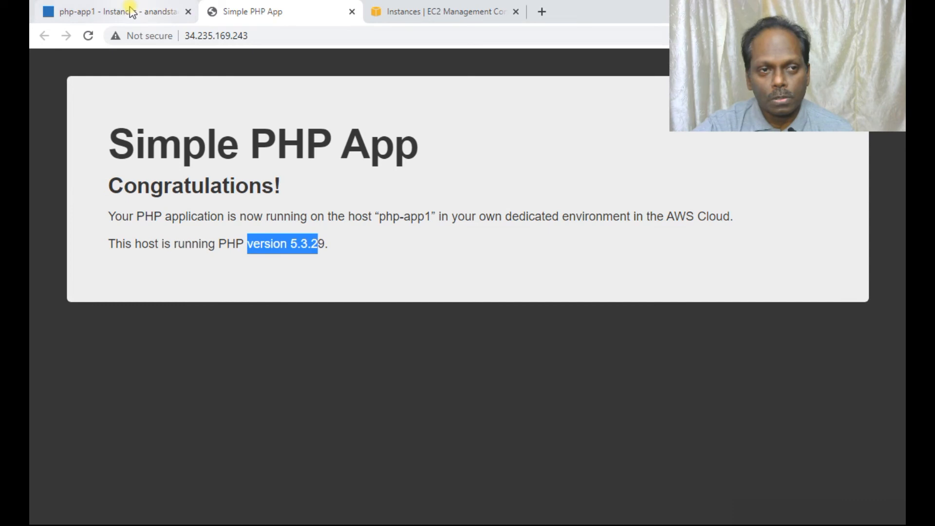
{"action": "left_click", "coordinate": [441, 10]}
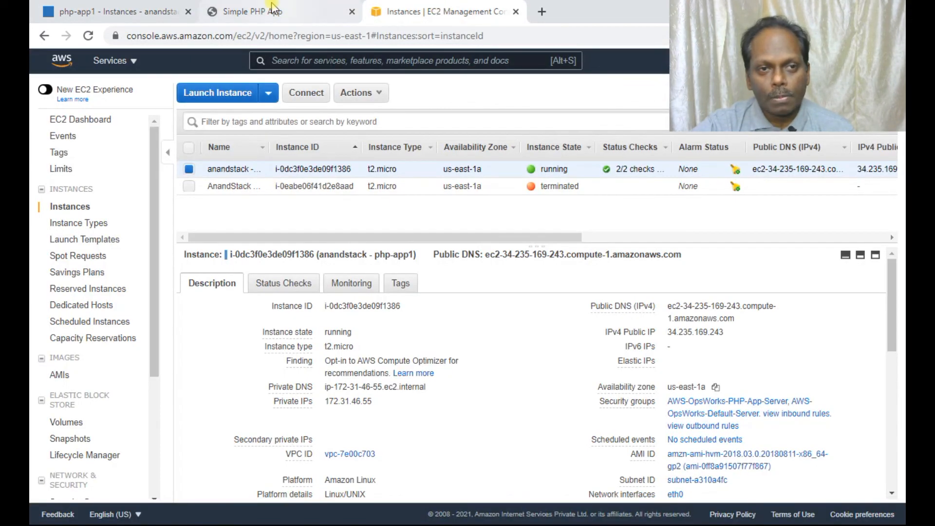
- Return to the OpsWorks stack and delete the phpsample app, confirming the deletion
{"action": "left_click", "coordinate": [116, 12]}
{"action": "scroll", "coordinate": [321, 225], "scroll_direction": "up", "scroll_amount": 5}
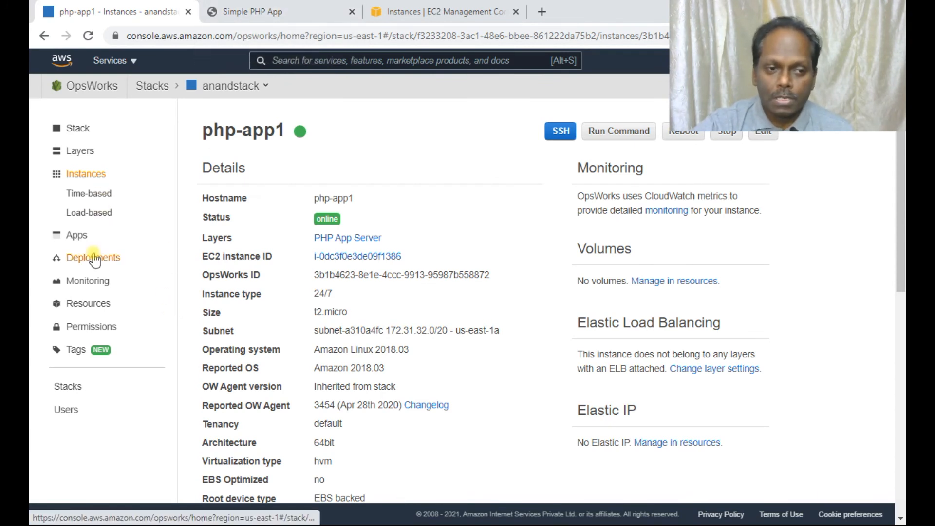
{"action": "left_click", "coordinate": [83, 236]}
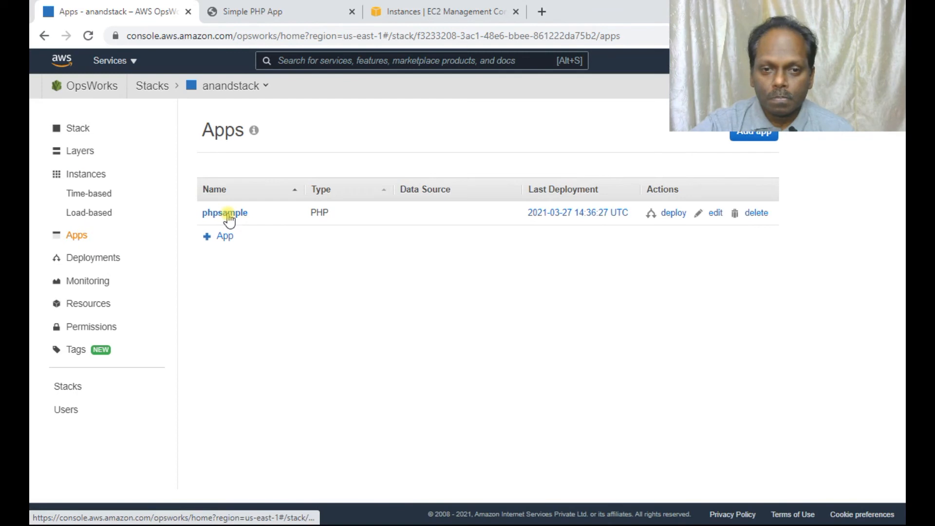
{"action": "left_click", "coordinate": [755, 213]}
{"action": "left_click", "coordinate": [743, 290]}
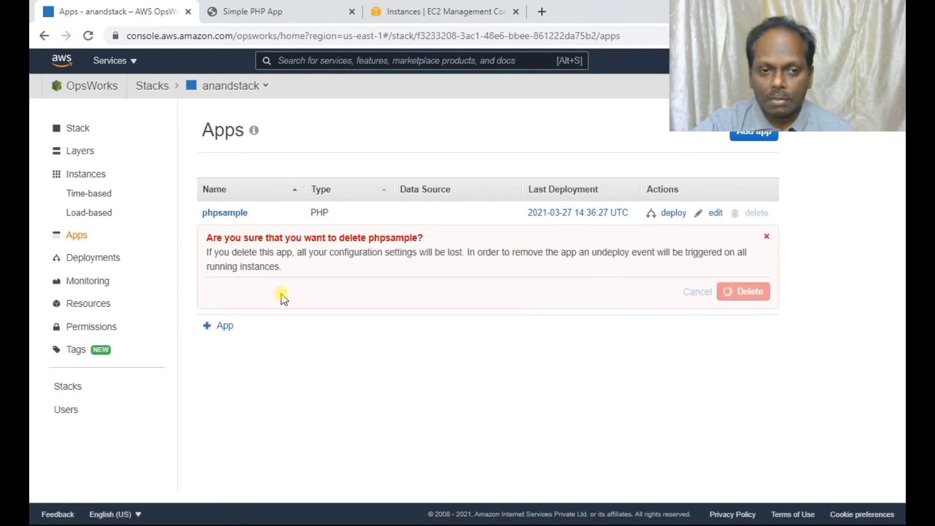
- Stop the php-app1 instance in the OpsWorks stack and check its state in the EC2 instance list
{"action": "left_click", "coordinate": [93, 176]}
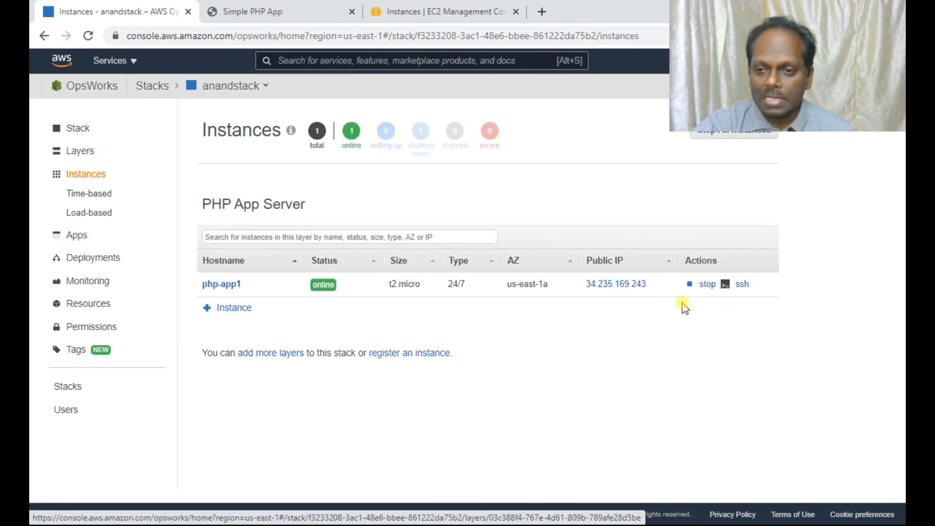
{"action": "left_click", "coordinate": [708, 285]}
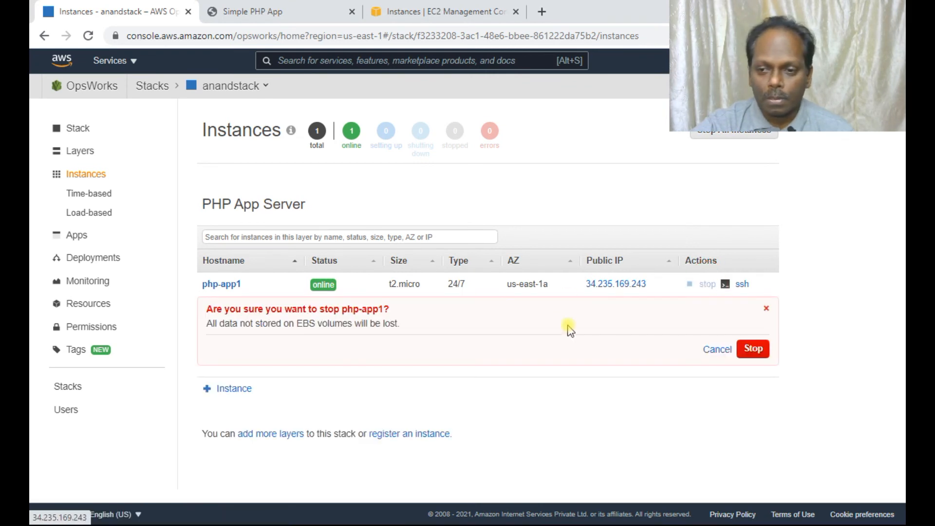
{"action": "left_click", "coordinate": [753, 350]}
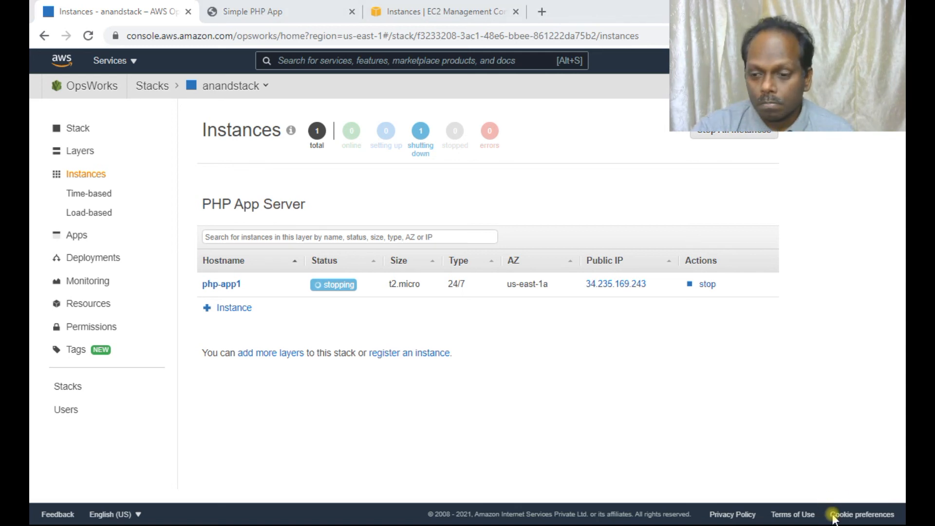
{"action": "left_click", "coordinate": [416, 11]}
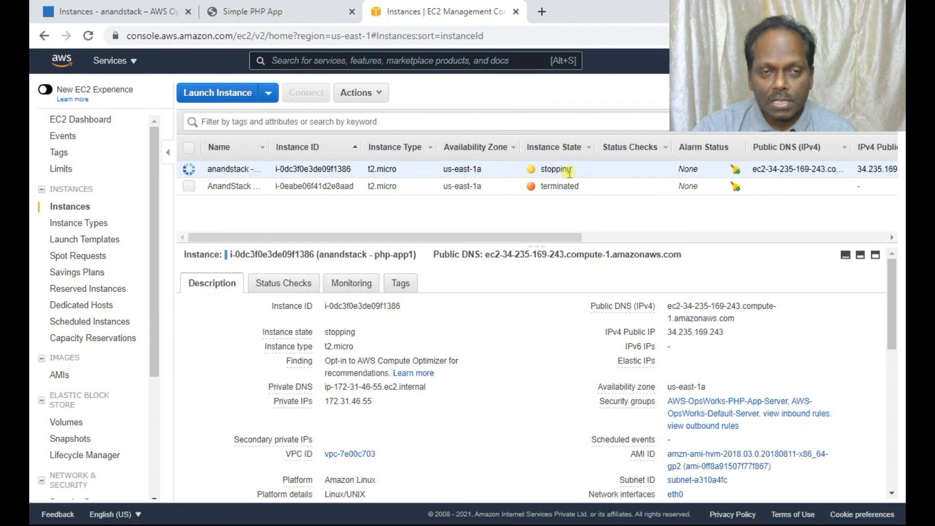
{"action": "left_click", "coordinate": [143, 11]}
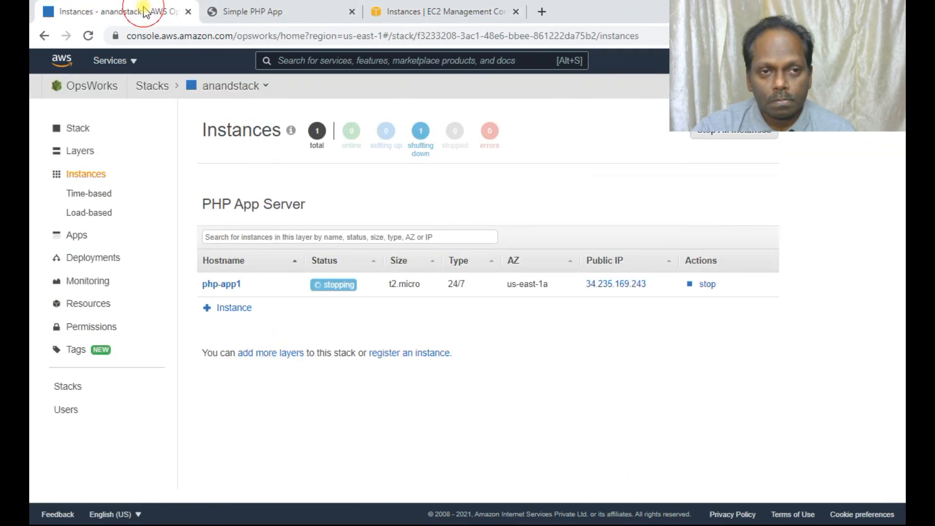
- Close the Simple PHP App page and, once php-app1 has stopped, delete that instance from the stack
{"action": "left_click", "coordinate": [353, 11]}
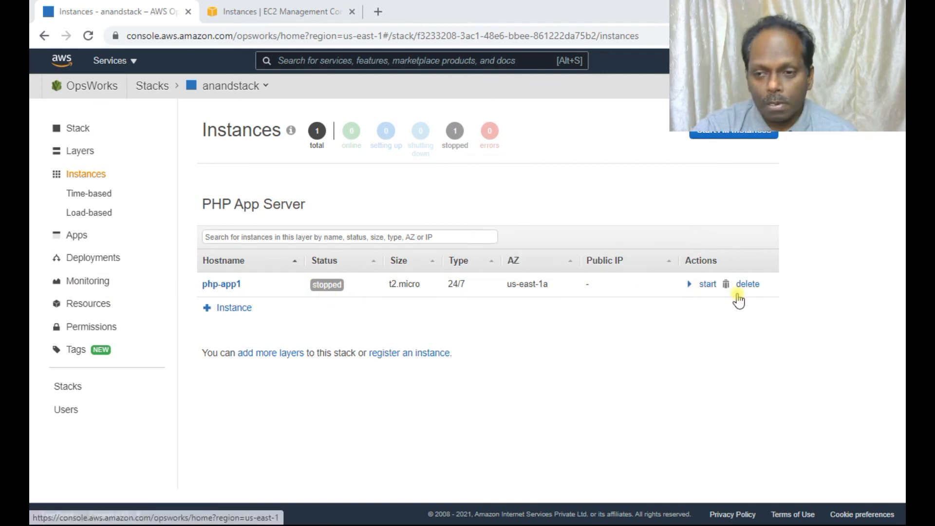
{"action": "left_click", "coordinate": [753, 286]}
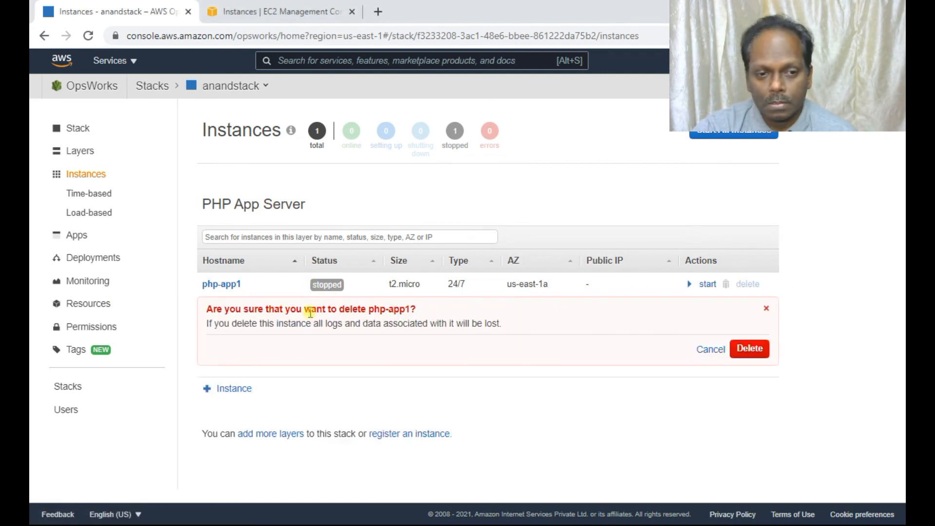
{"action": "left_click", "coordinate": [761, 349]}
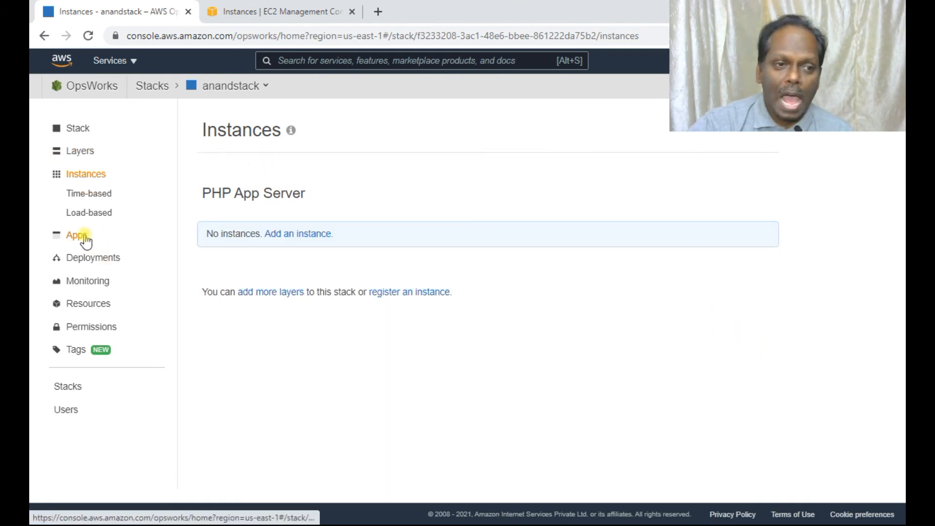
- Delete the PHP App Server layer from the stack and confirm the deletion
{"action": "left_click", "coordinate": [84, 151]}
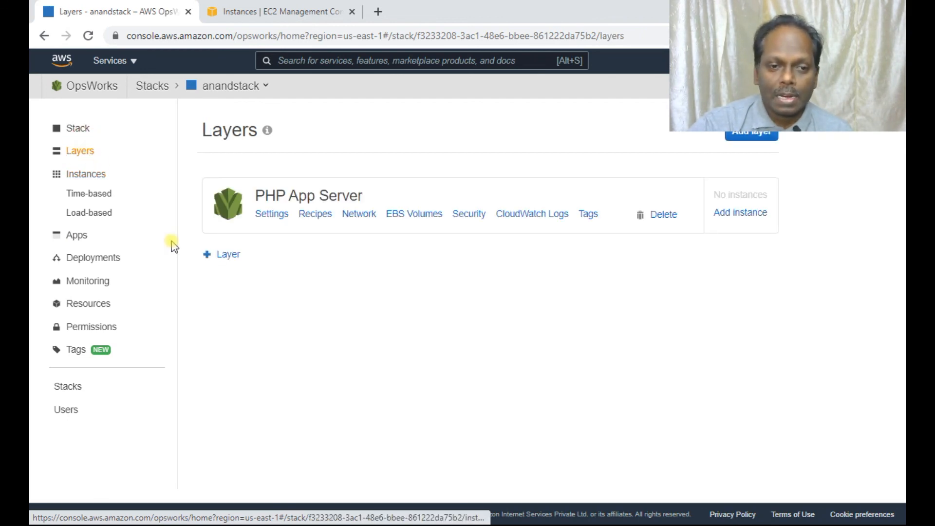
{"action": "left_click", "coordinate": [662, 215]}
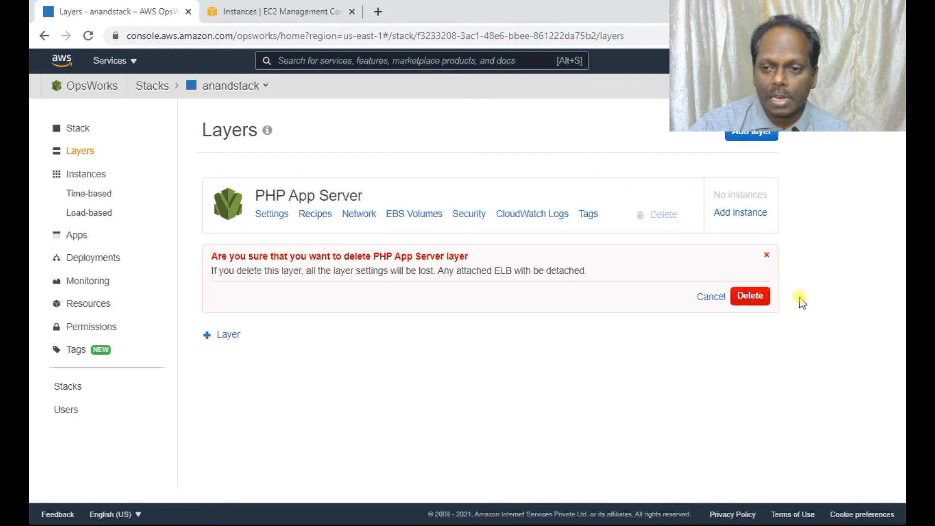
{"action": "left_click", "coordinate": [753, 295]}
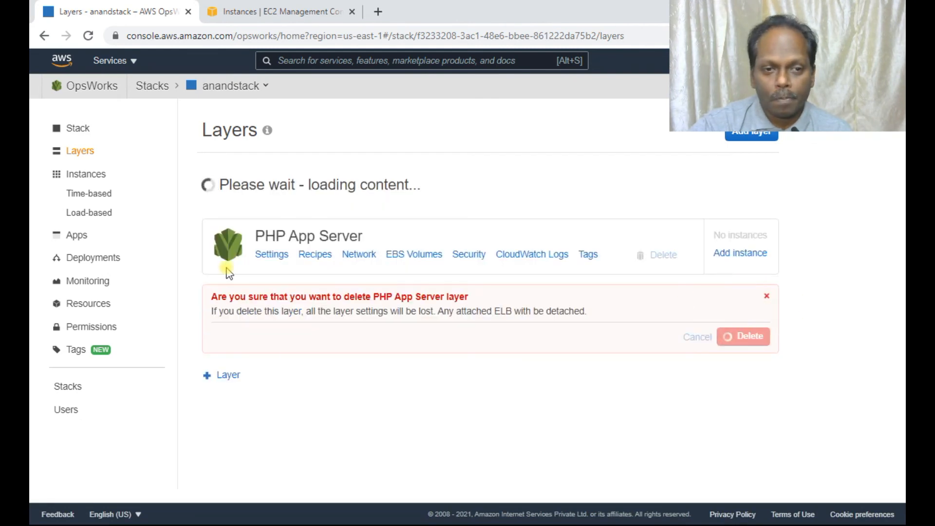
- Delete the OpsWorks stack itself, confirm, and look over the OpsWorks Stacks welcome page
{"action": "left_click", "coordinate": [81, 128]}
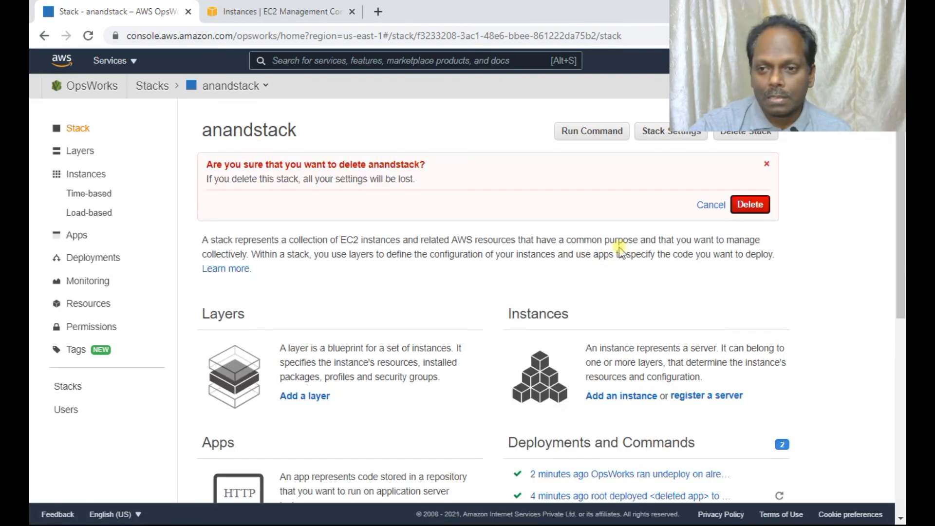
{"action": "left_click", "coordinate": [749, 205]}
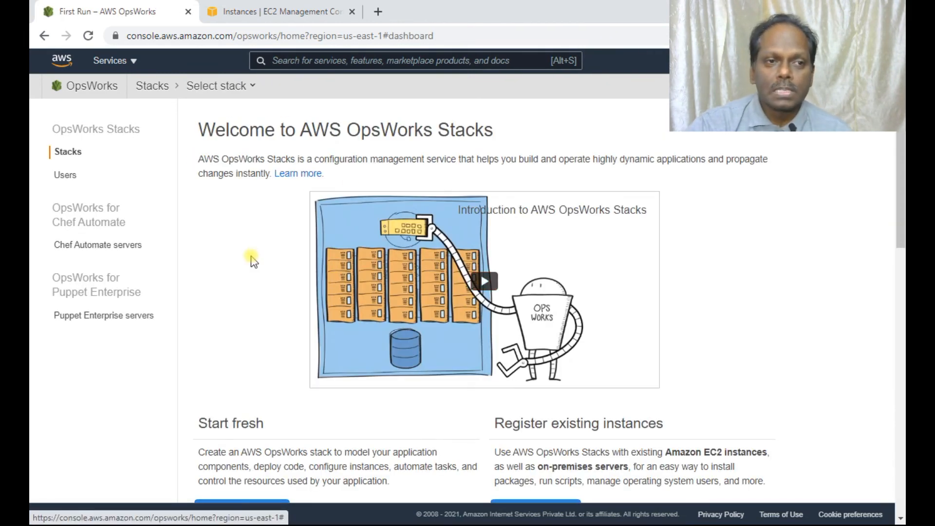
{"action": "scroll", "coordinate": [251, 258], "scroll_direction": "down", "scroll_amount": 5}
{"action": "scroll", "coordinate": [252, 257], "scroll_direction": "down", "scroll_amount": 3}
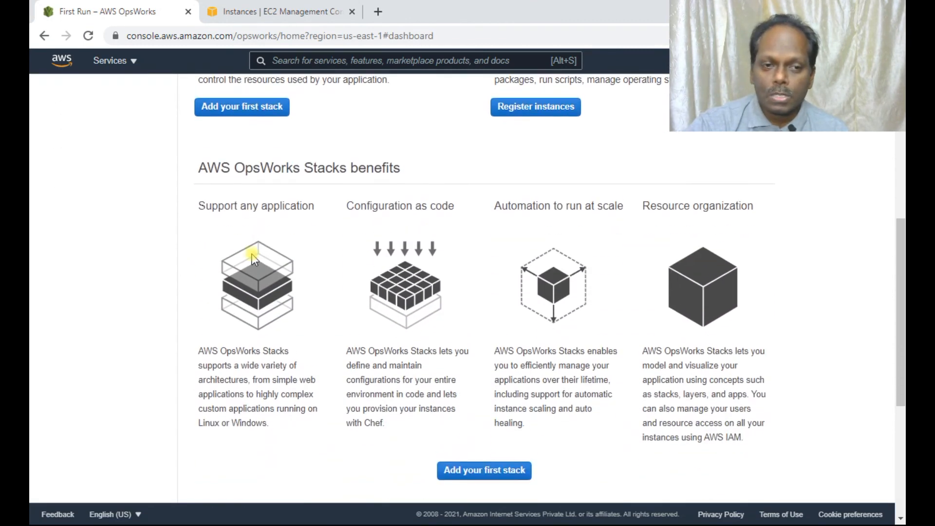